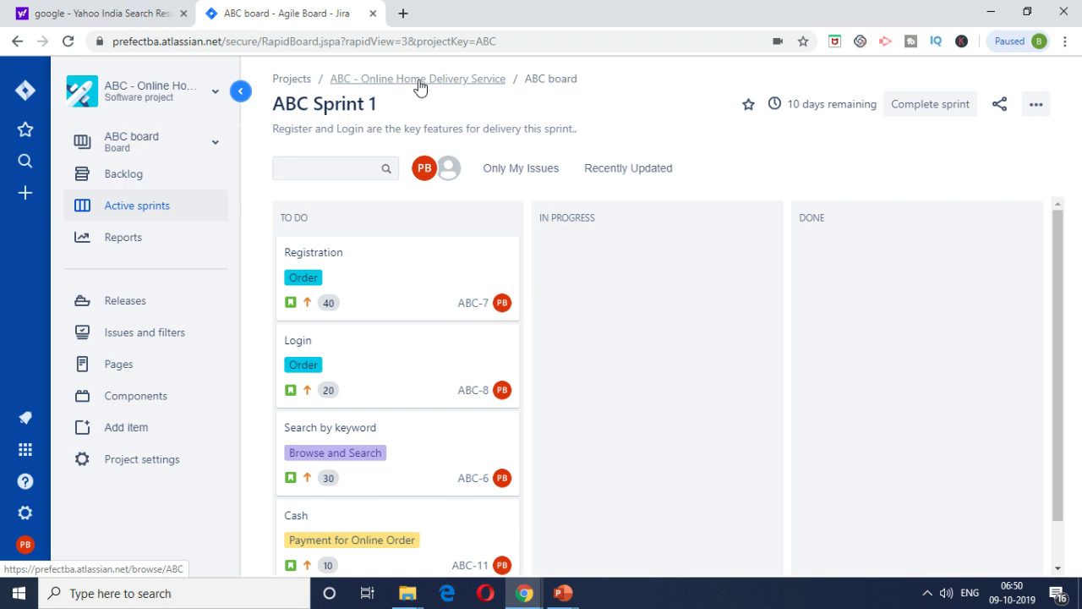
Review the stories planned in ABC Sprint 1 and the remaining backlog issues, and return to the active sprint board.
left_click(125, 181)
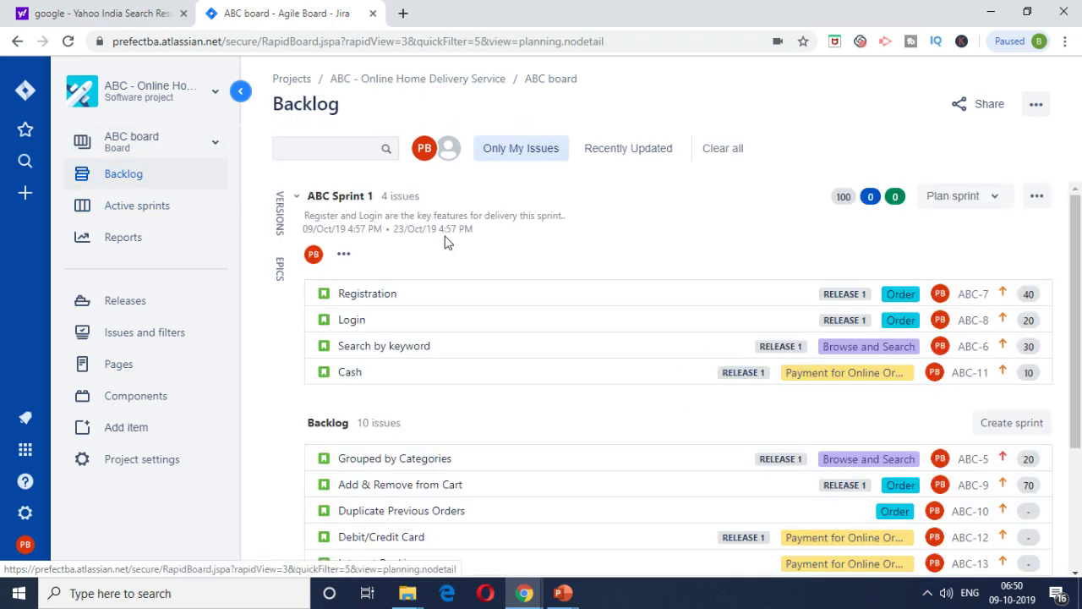
scroll(545, 410, "down", 3)
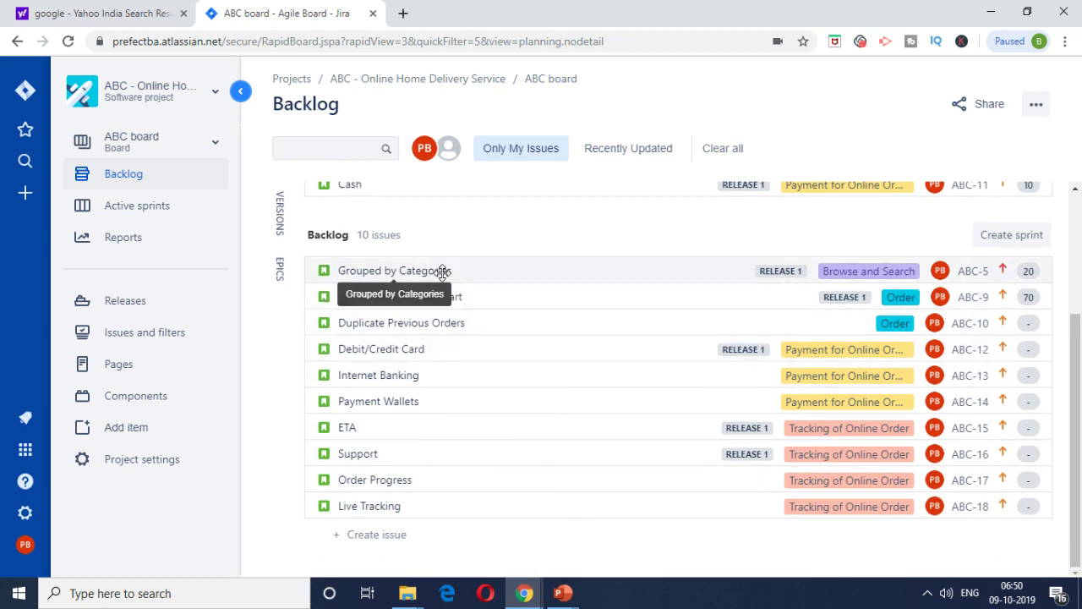
scroll(543, 293, "up", 3)
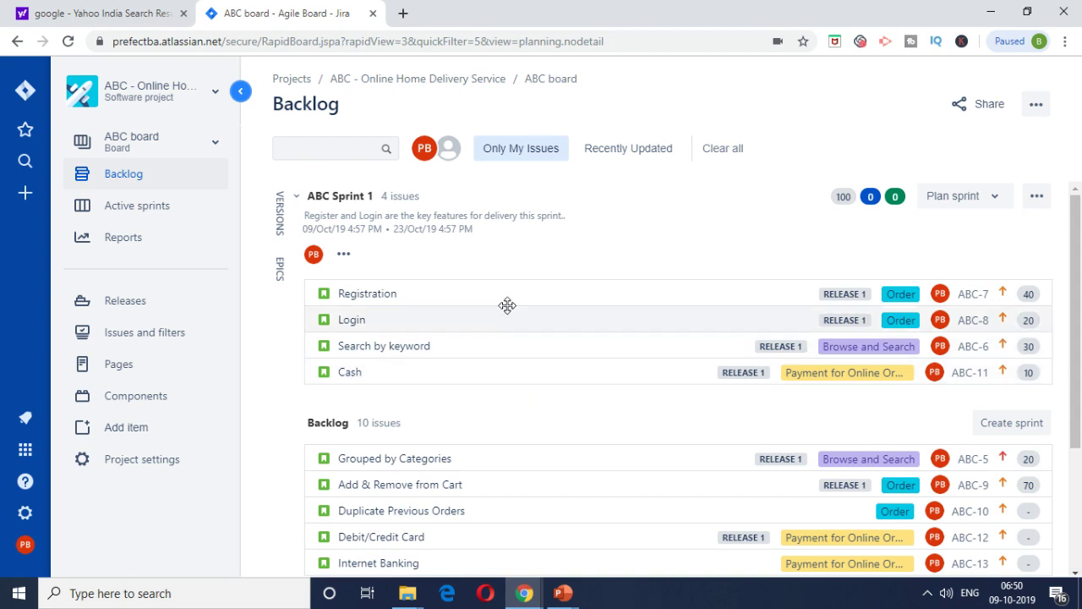
left_click(175, 210)
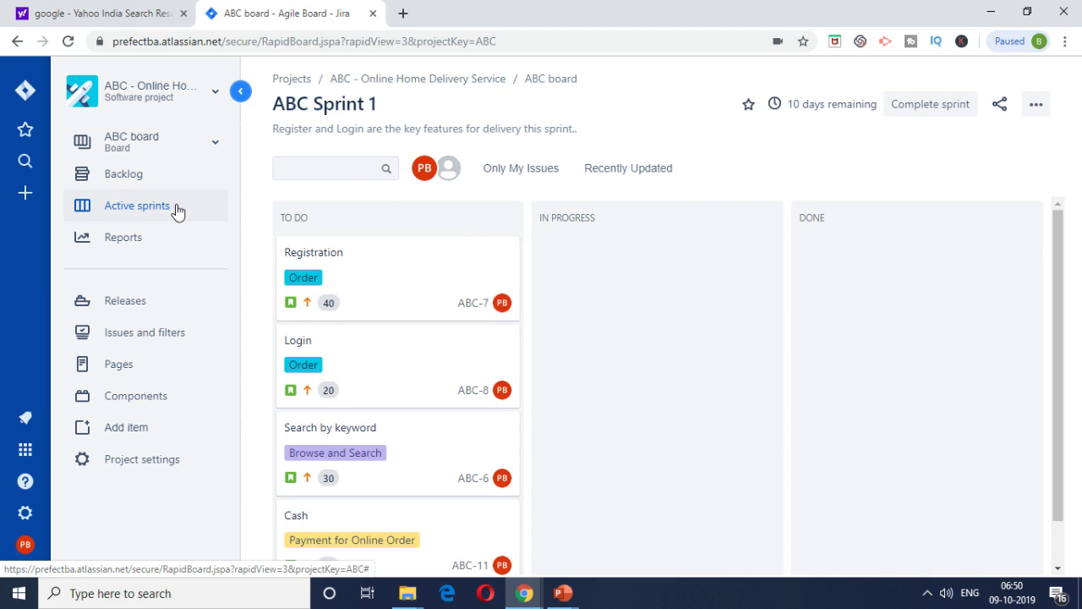
Collapse the project sidebar and look over the To Do cards on the ABC Sprint 1 board.
left_click(240, 93)
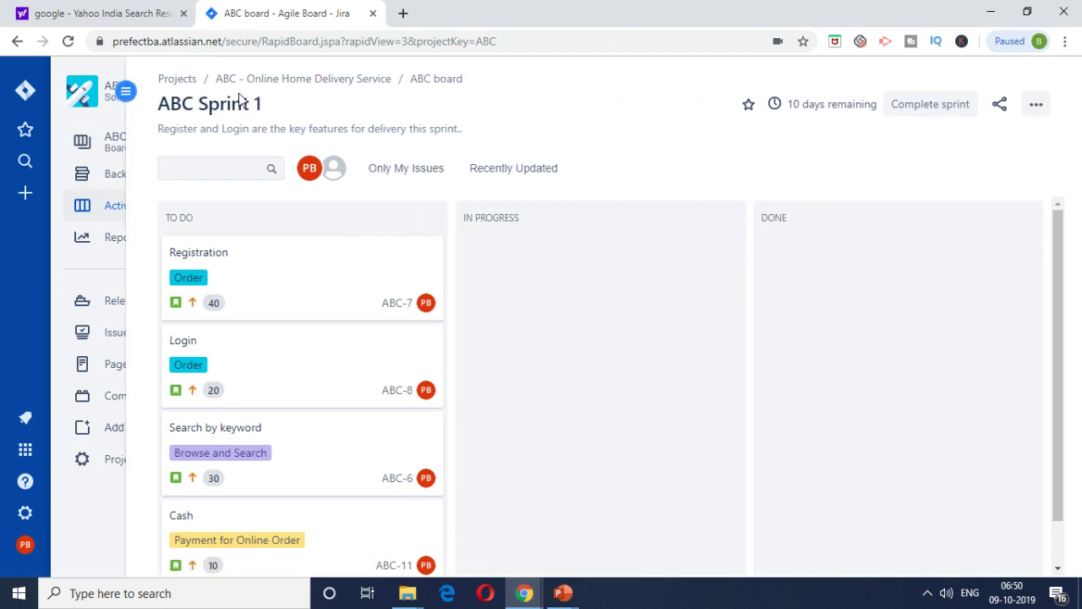
scroll(522, 319, "down", 1)
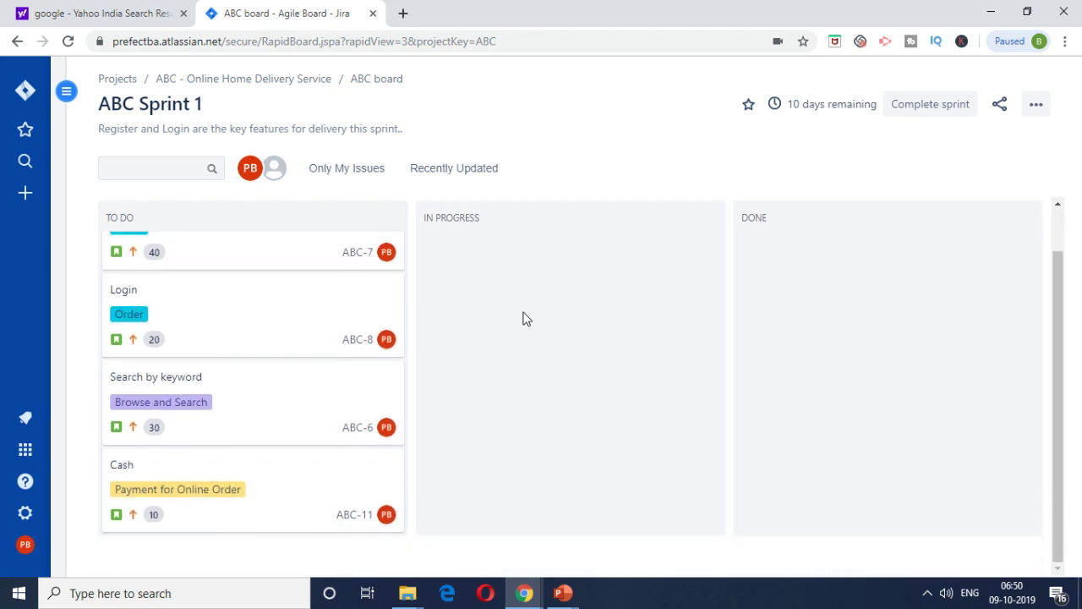
scroll(522, 319, "up", 1)
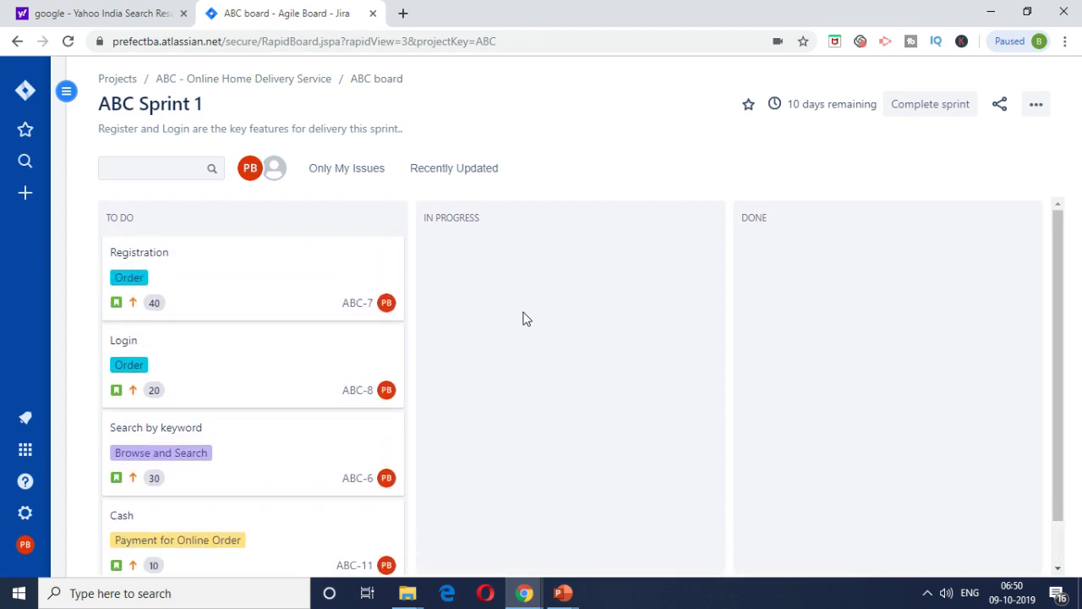
Open the Registration story and create a subtask named "Design of the page".
left_click(146, 256)
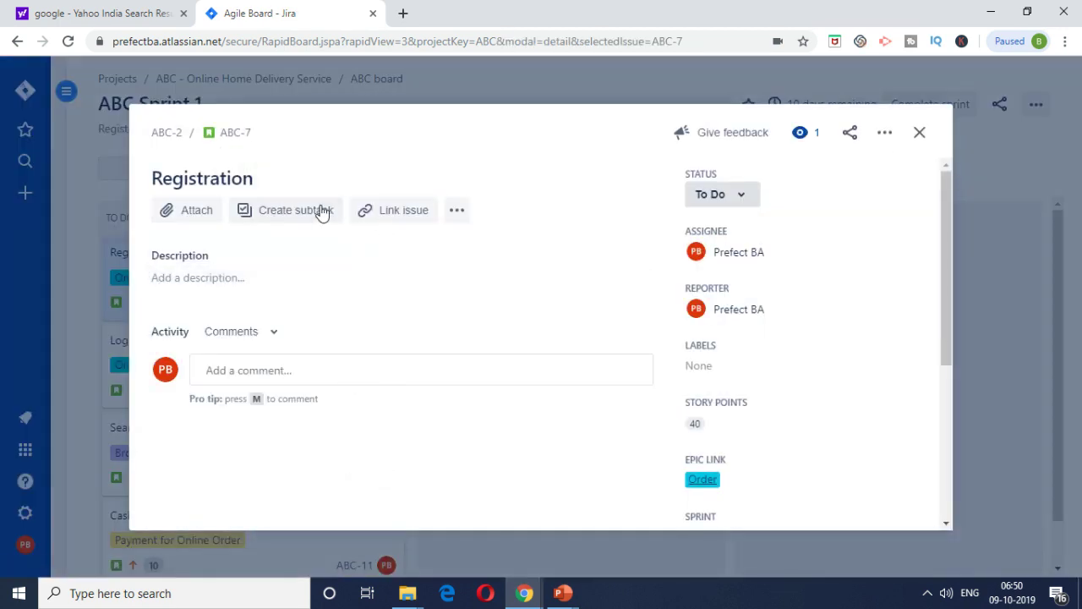
left_click(310, 215)
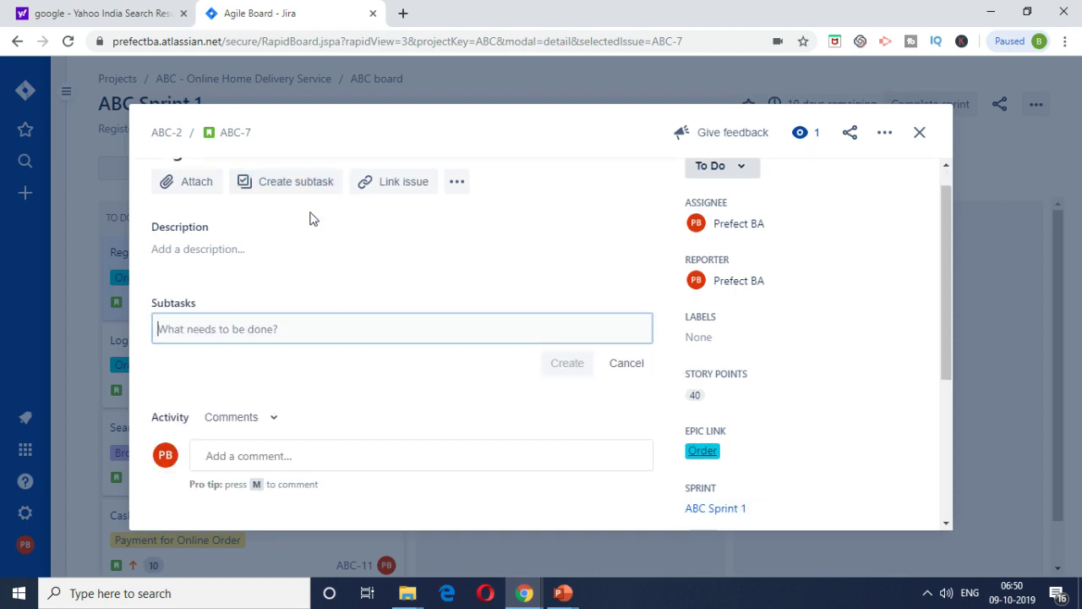
scroll(420, 282, "up", 1)
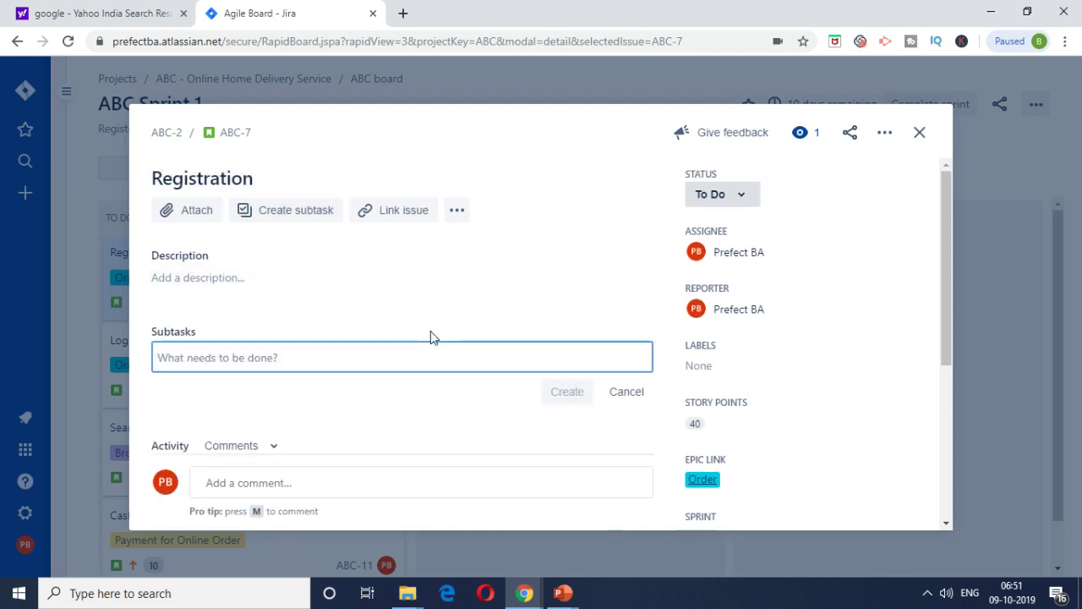
type("Desig")
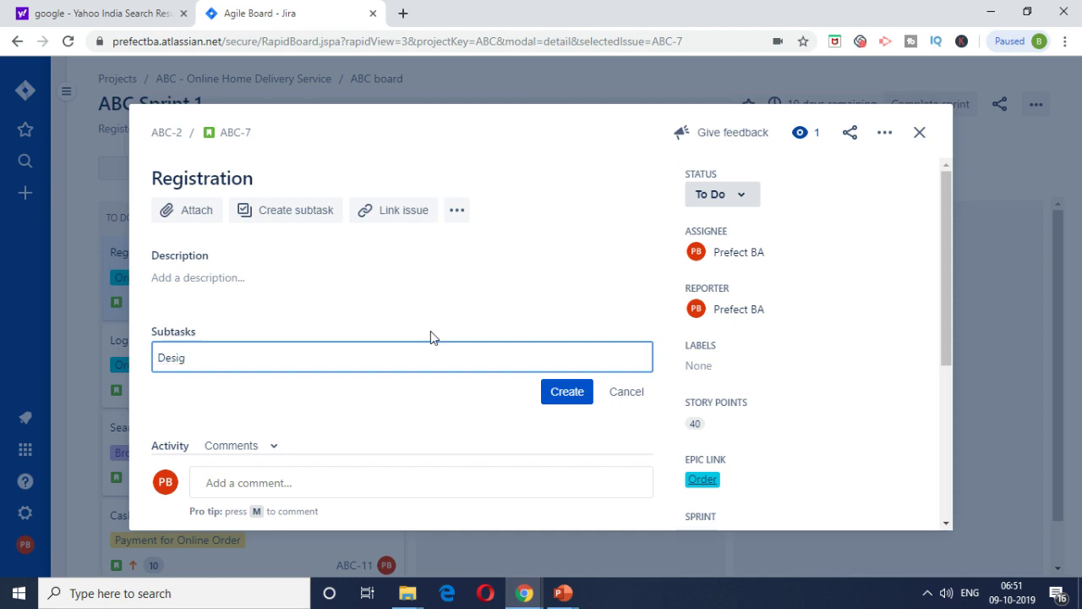
type("n of the page")
key("Return")
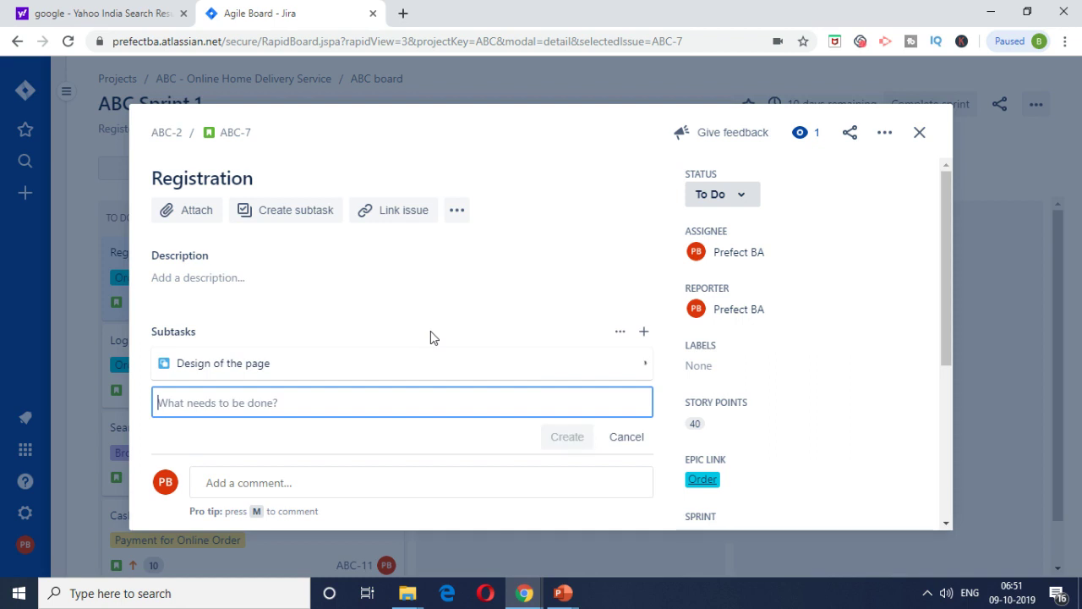
Add the subtasks "Coding of the page" and "Testing" to the Registration story and close its details.
type("Coding")
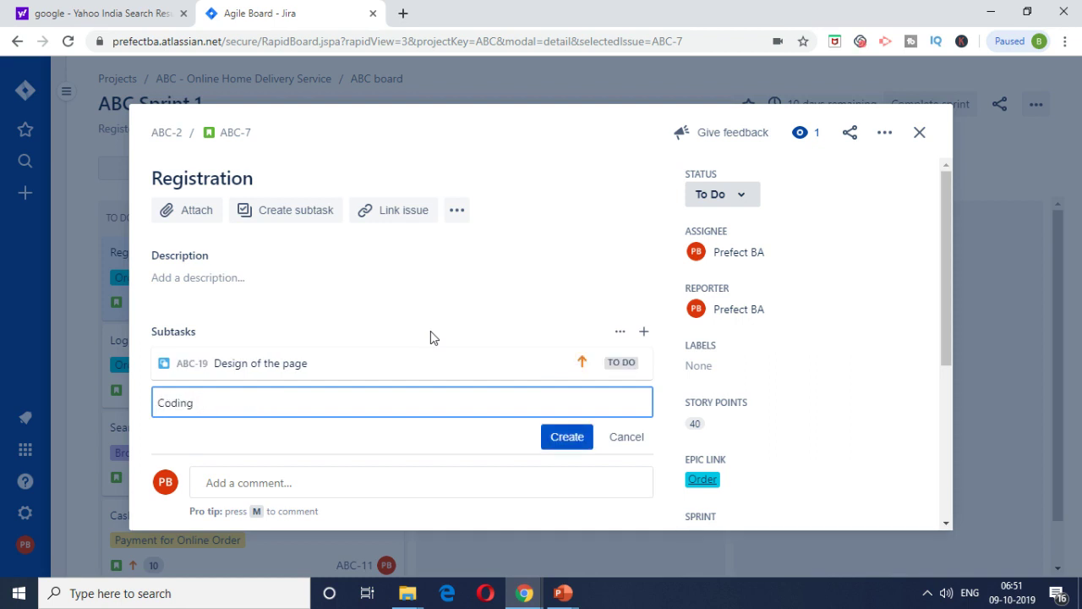
type(" of the page")
key("Return")
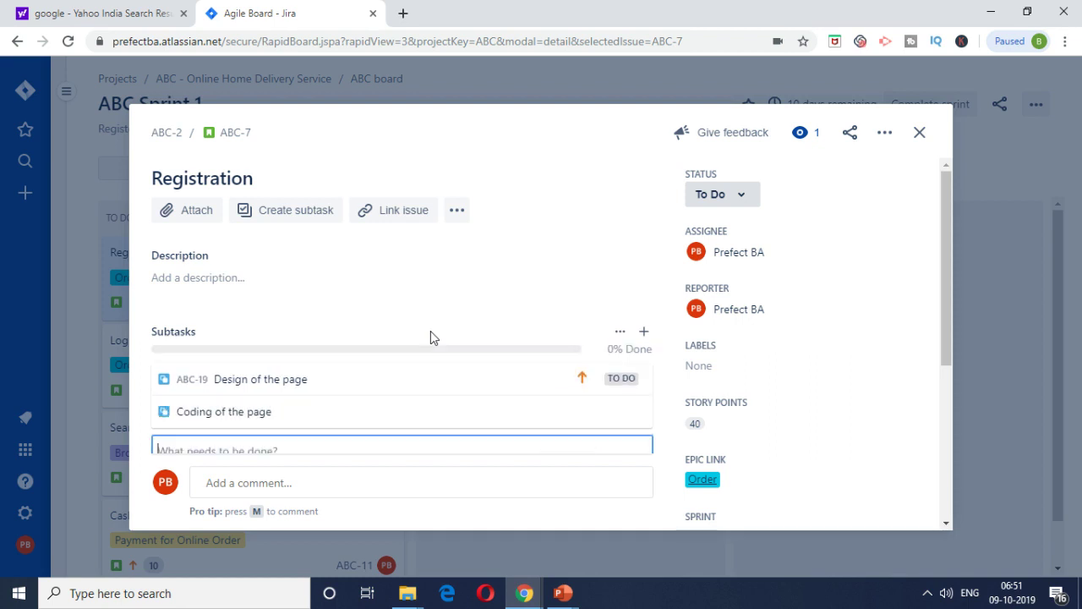
type("Testing")
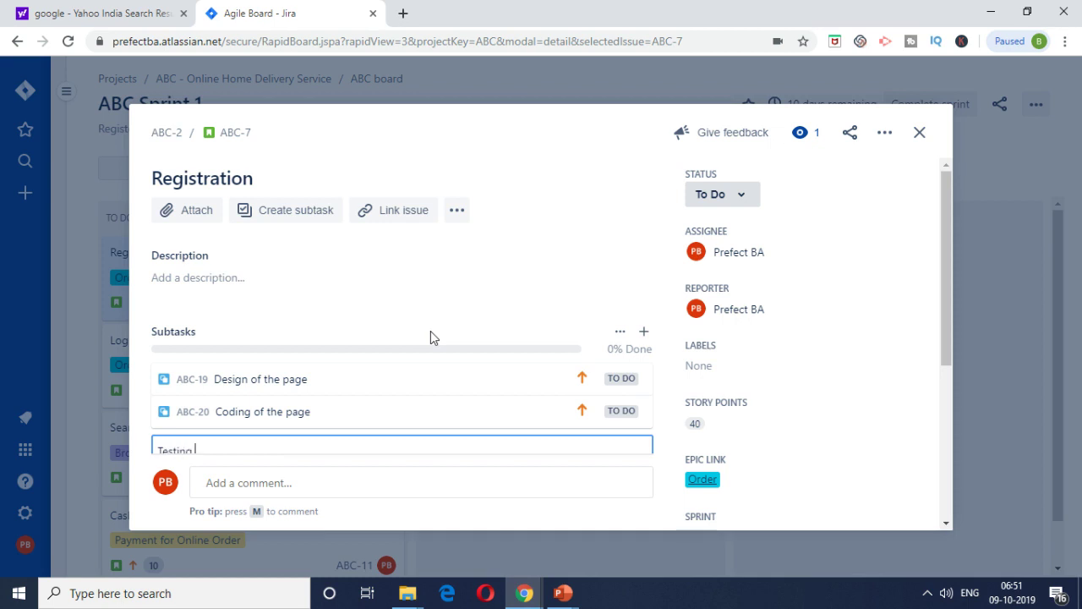
key("Return")
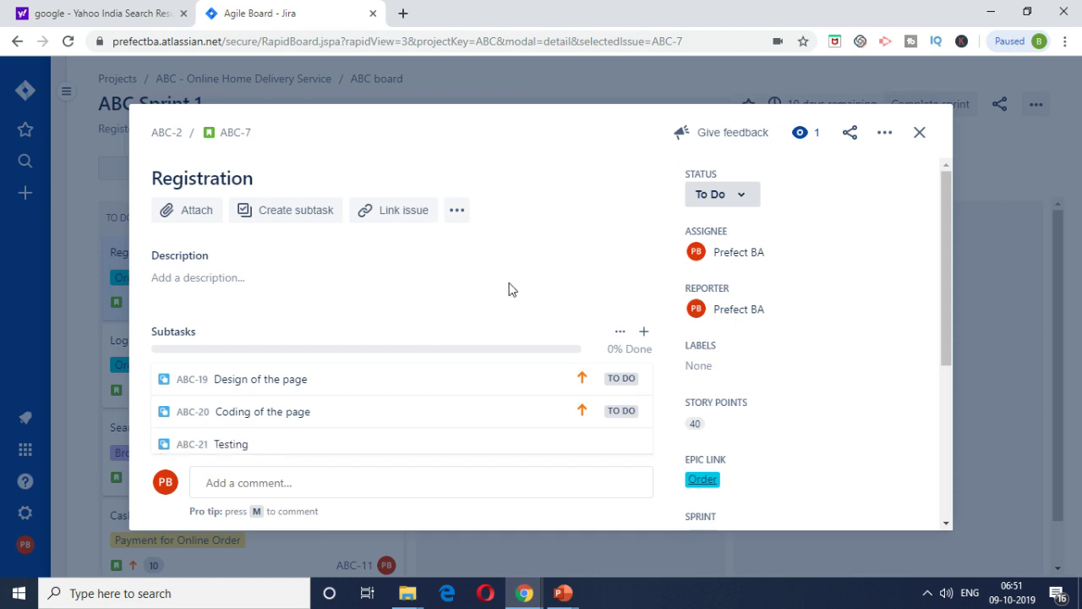
scroll(535, 268, "up", 2)
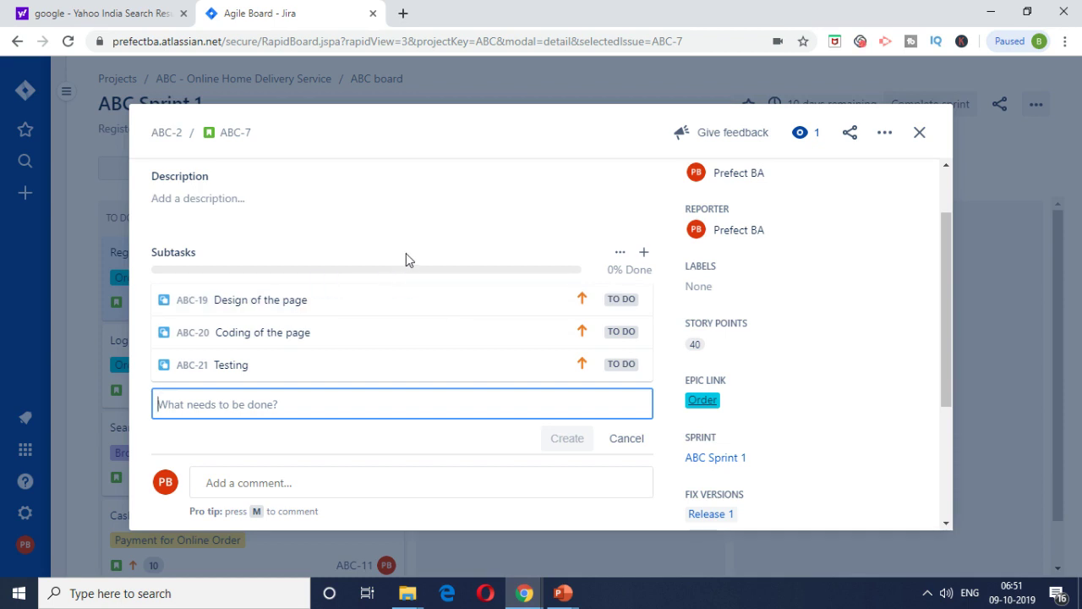
left_click(918, 135)
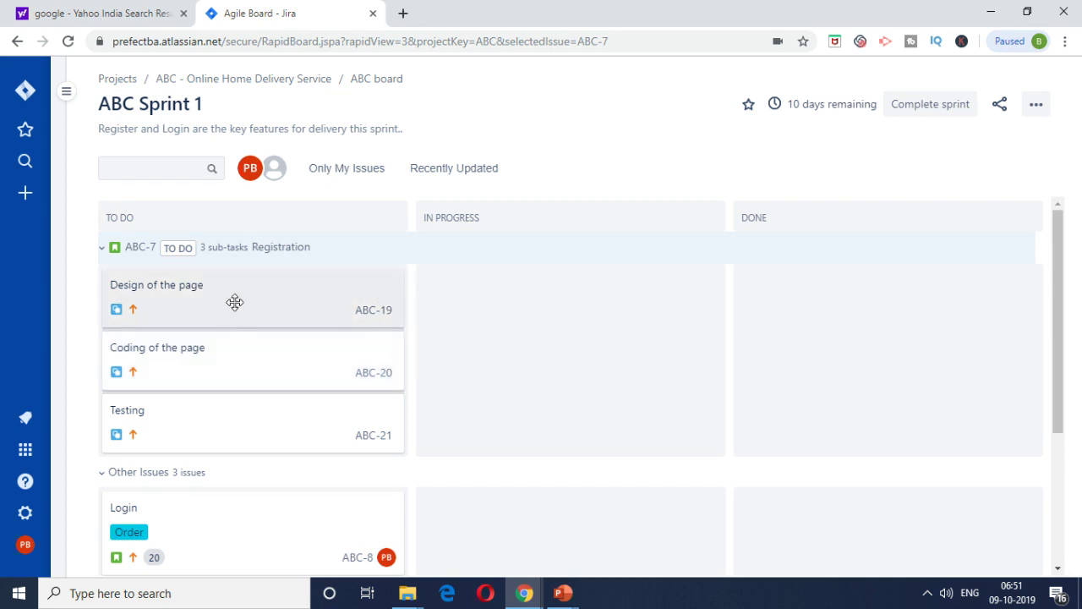
Move the "Design of the page" subtask through In Progress to Done and "Coding of the page" to In Progress.
left_click_drag(234, 302, 550, 292)
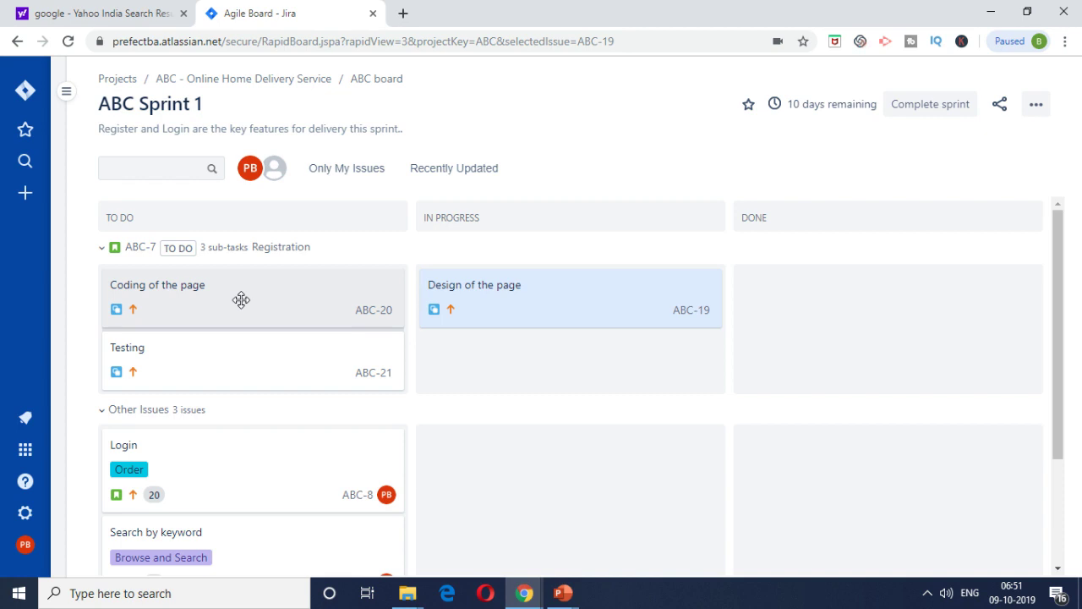
left_click_drag(459, 307, 835, 293)
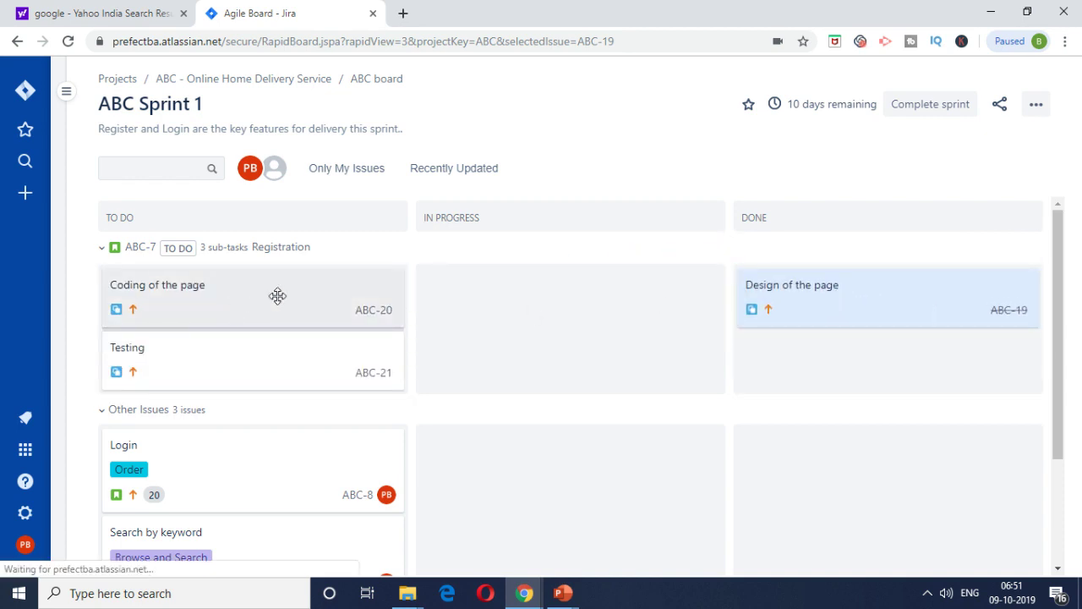
left_click_drag(277, 295, 553, 303)
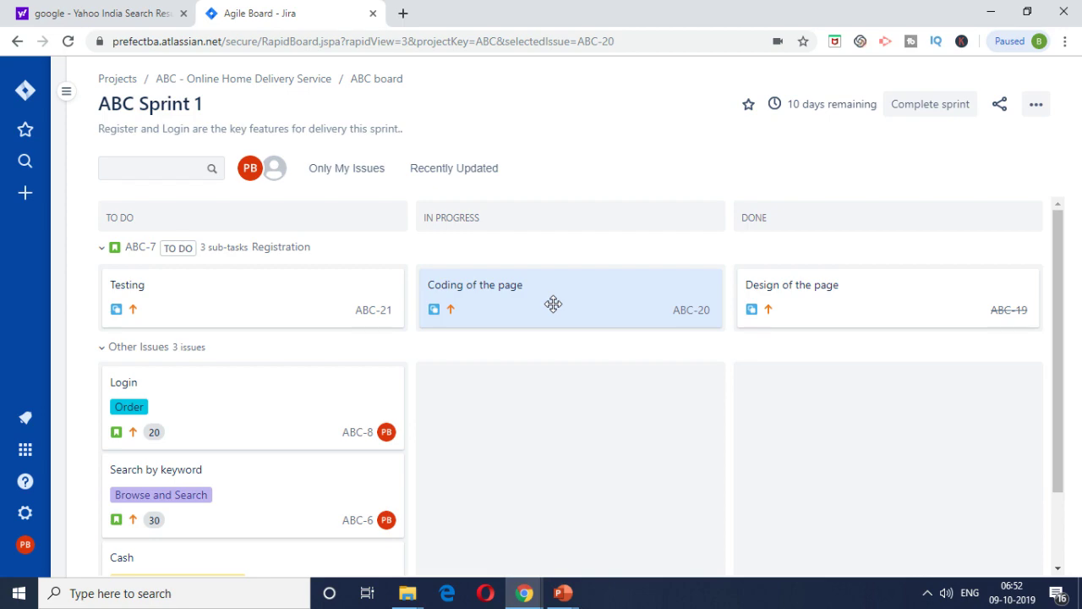
Switch to the JIRA presentation in PowerPoint, review the slide on Scrum events and ceremonies, and return to the Jira board.
key("alt+Tab")
scroll(553, 304, "down", 10)
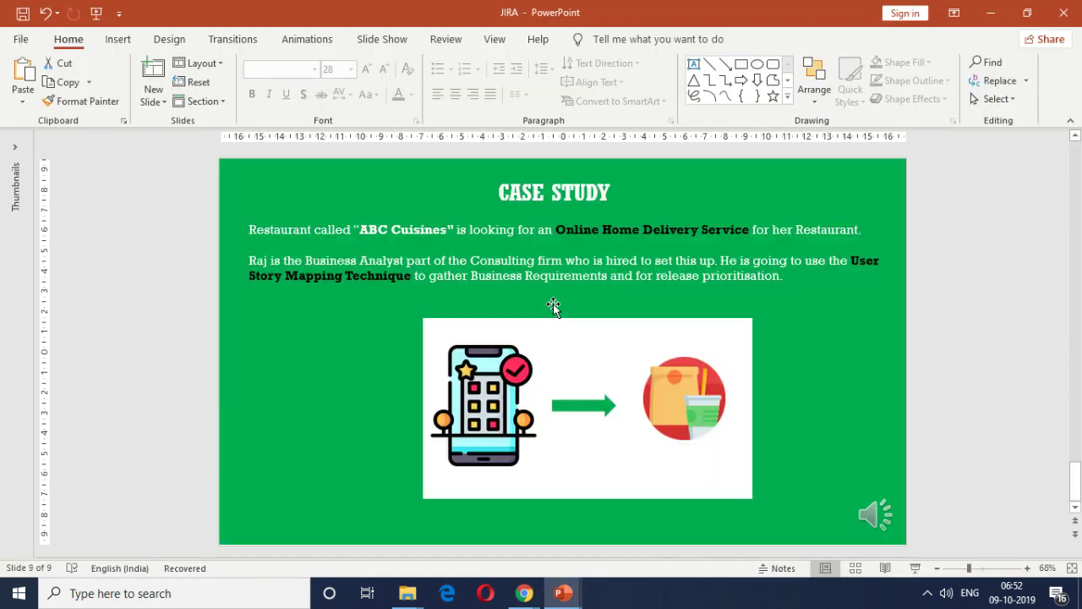
scroll(553, 304, "up", 1)
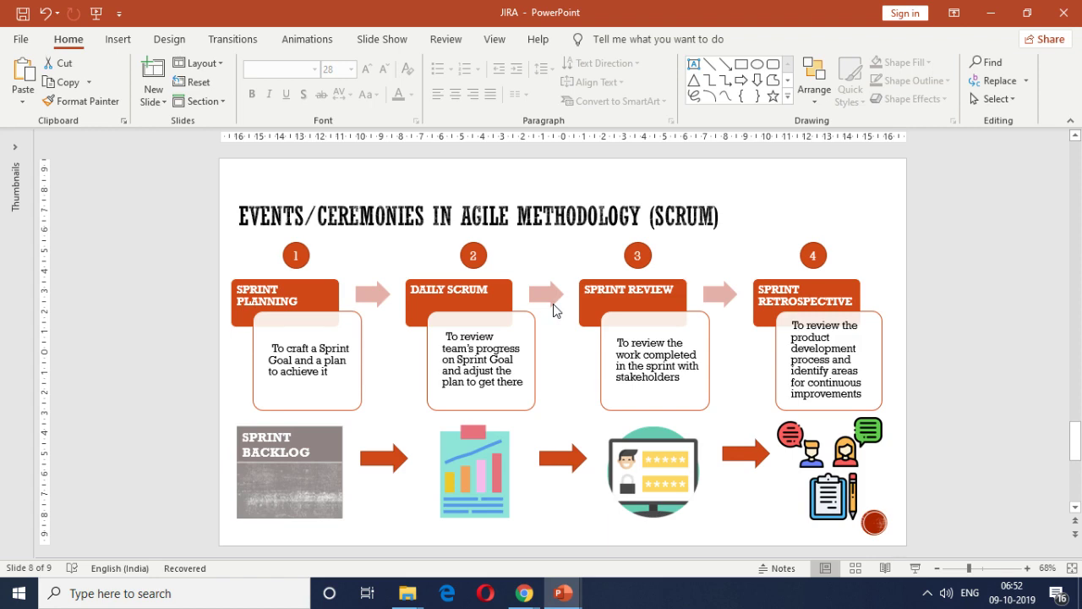
key("alt+Tab")
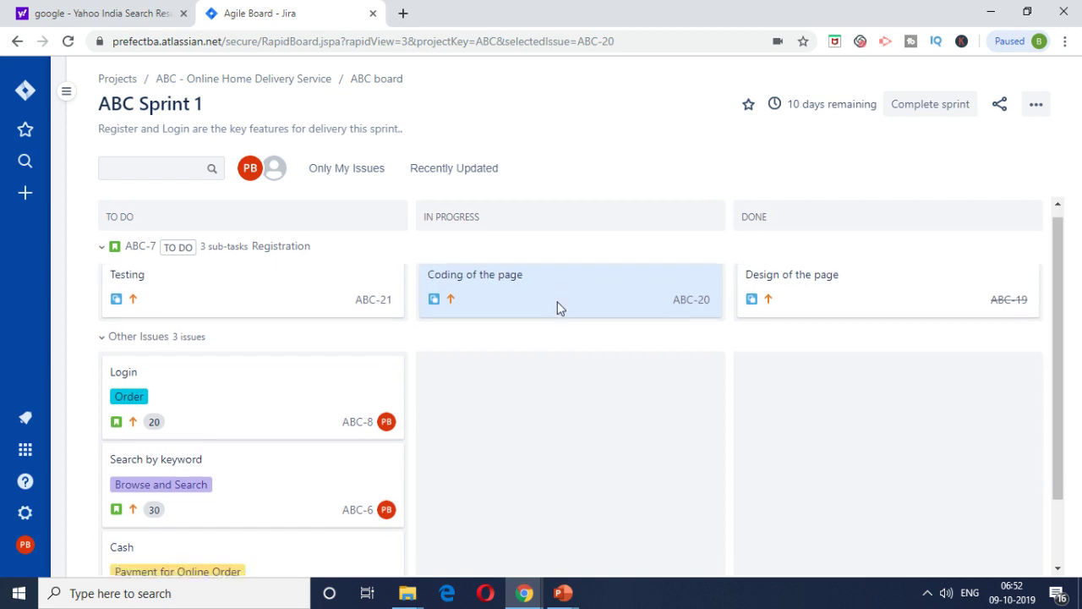
scroll(556, 304, "down", 1)
scroll(558, 302, "up", 1)
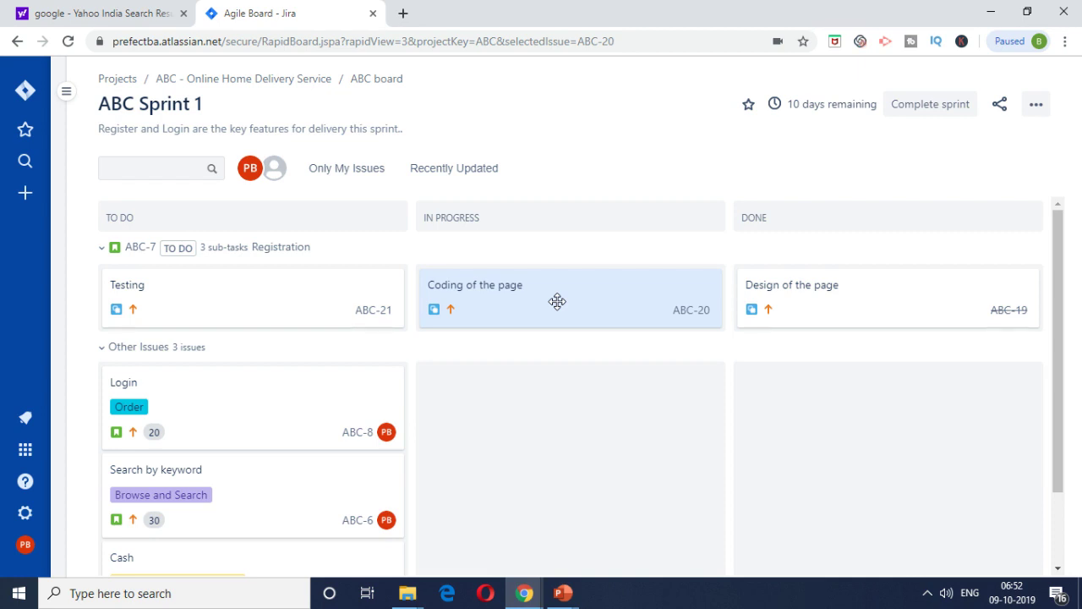
key("alt+Tab")
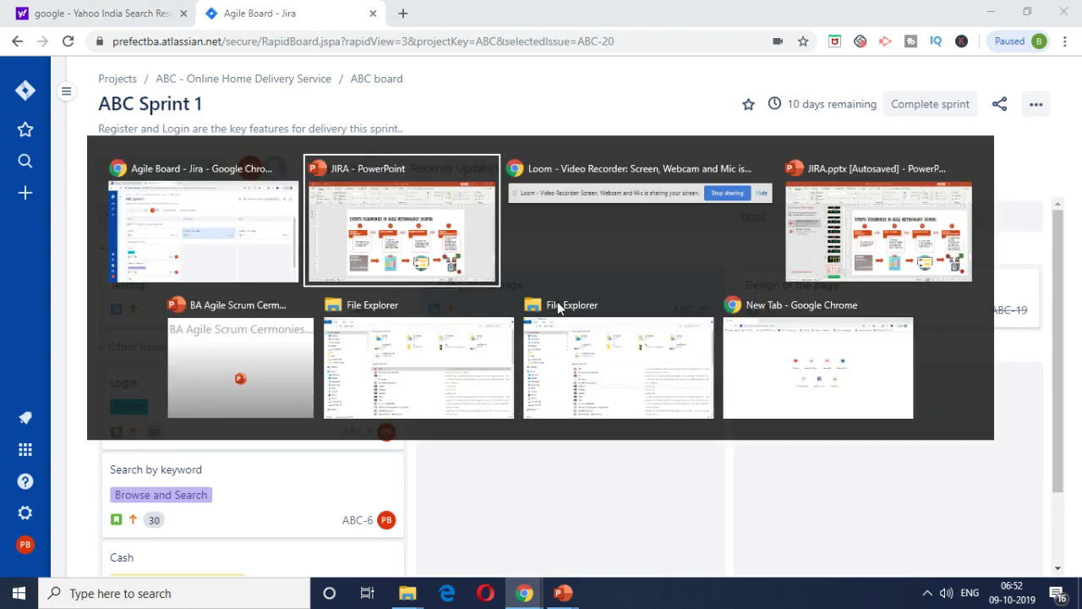
key("alt+Tab")
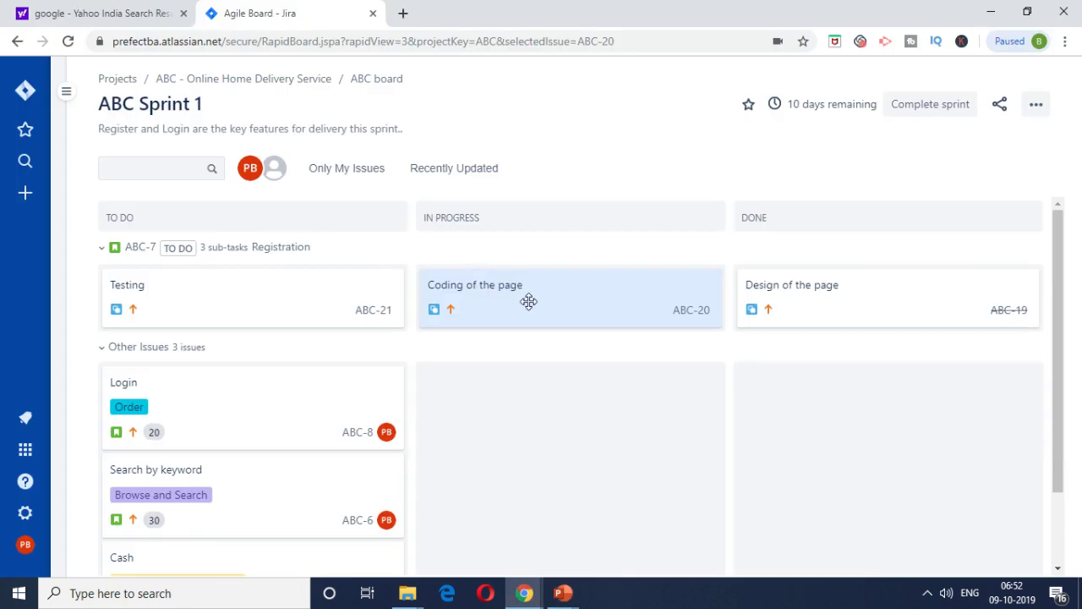
Move the "Coding of the page" and "Testing" subtasks to Done and update the parent Registration story to match.
left_click_drag(527, 300, 866, 361)
left_click_drag(662, 297, 976, 278)
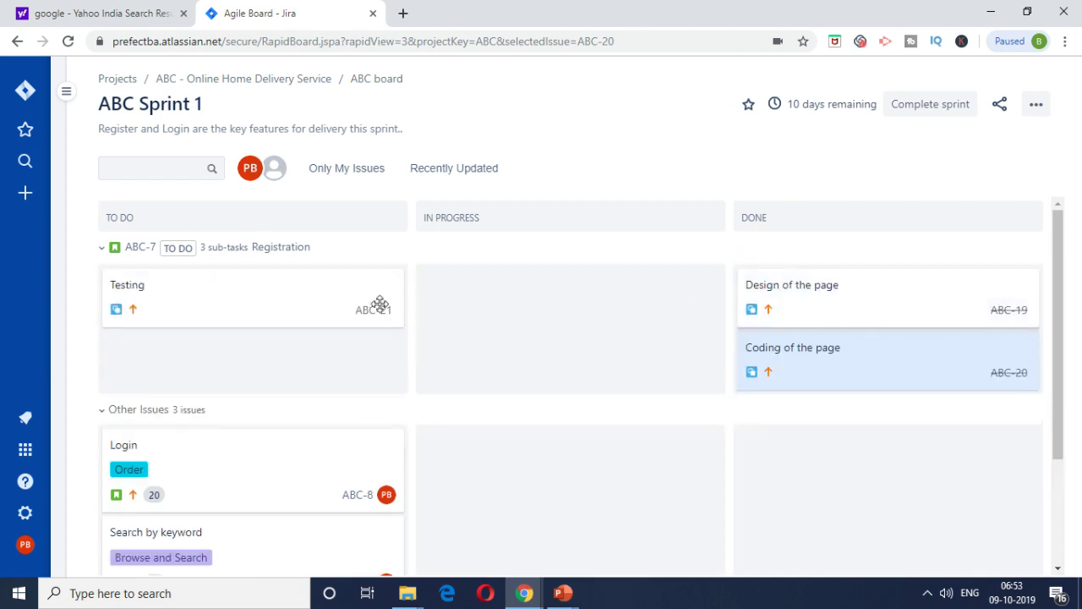
left_click_drag(380, 305, 926, 293)
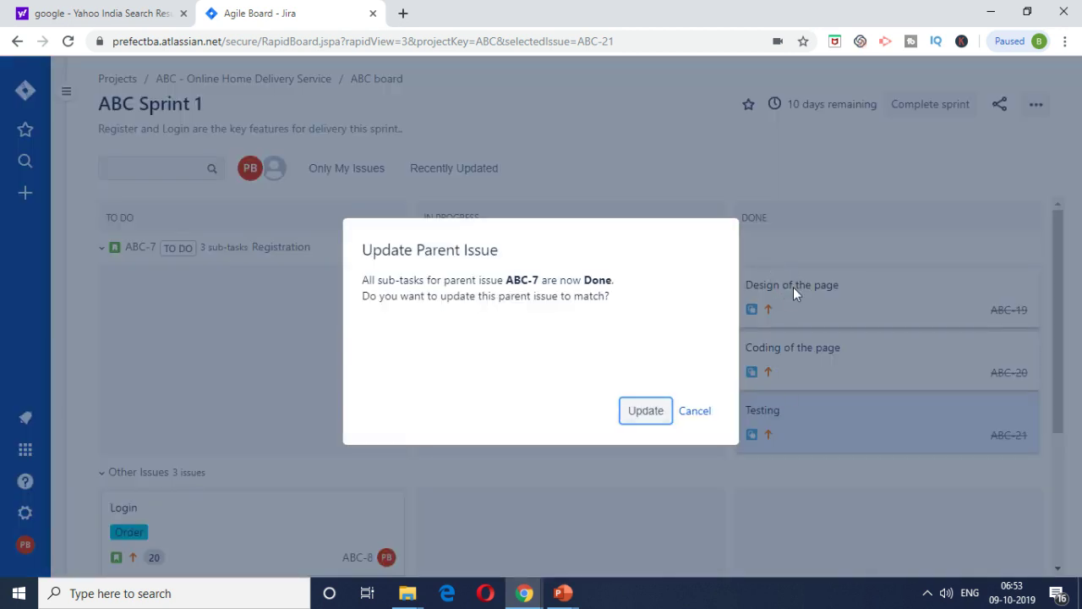
left_click(647, 412)
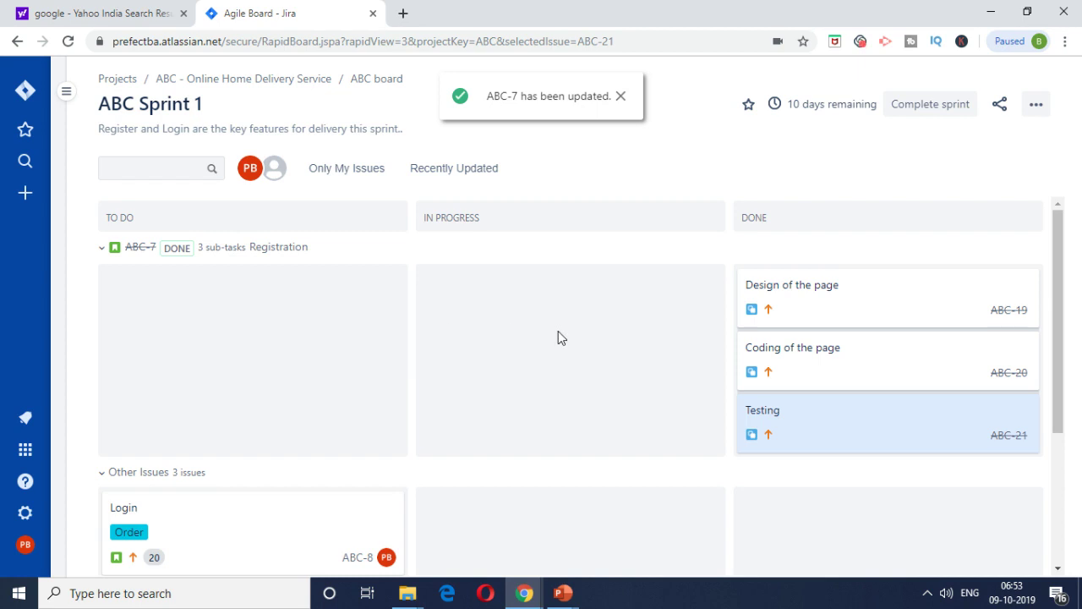
Move the Login story to Done and the Search by keyword story to In Progress.
scroll(558, 332, "down", 1)
scroll(556, 344, "up", 1)
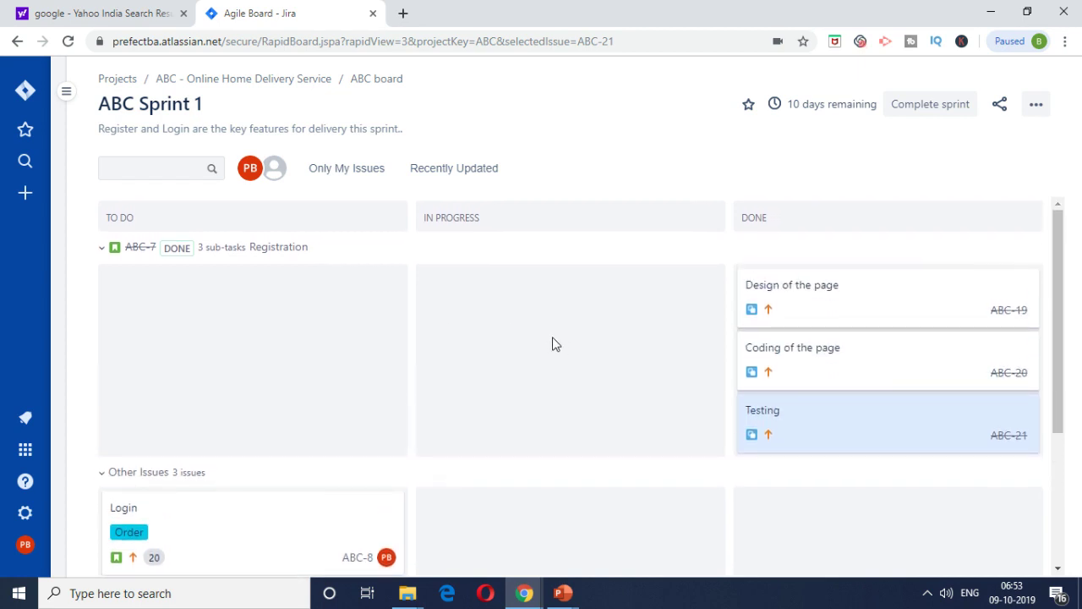
scroll(551, 342, "down", 3)
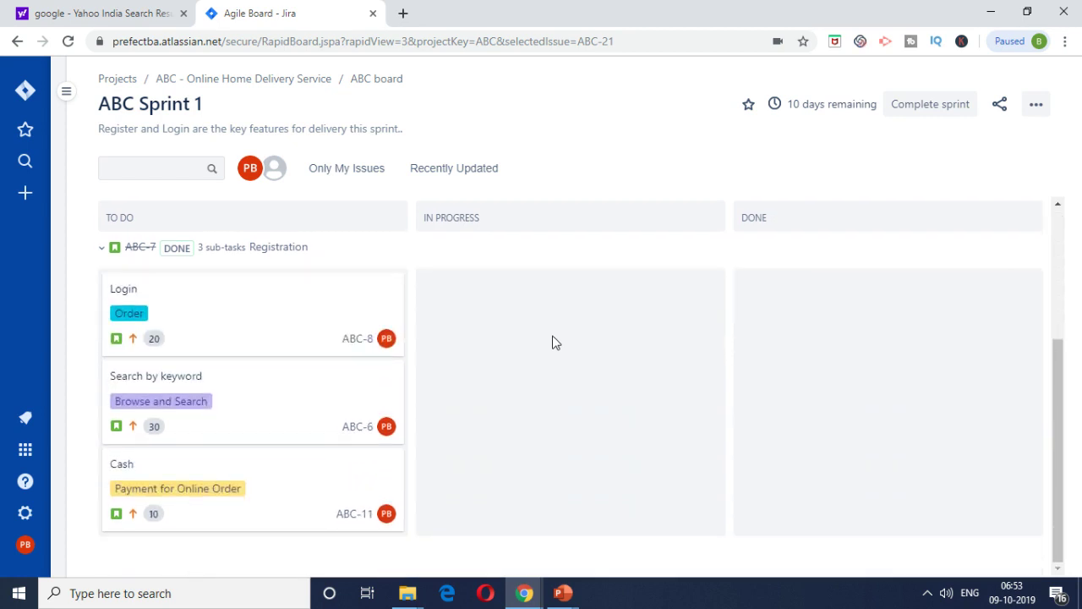
left_click_drag(245, 308, 551, 312)
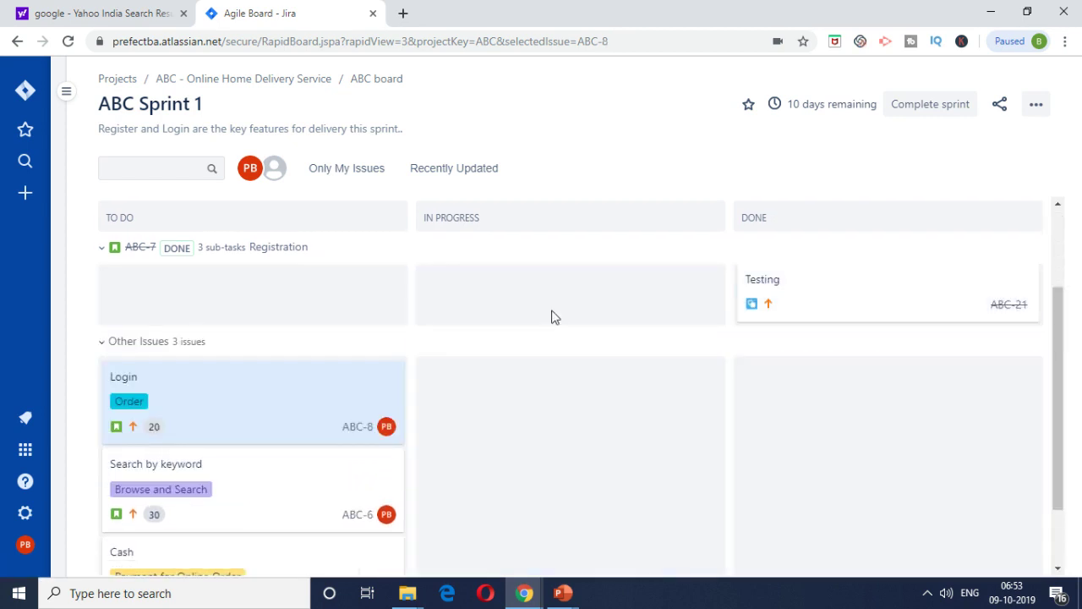
left_click_drag(304, 400, 896, 394)
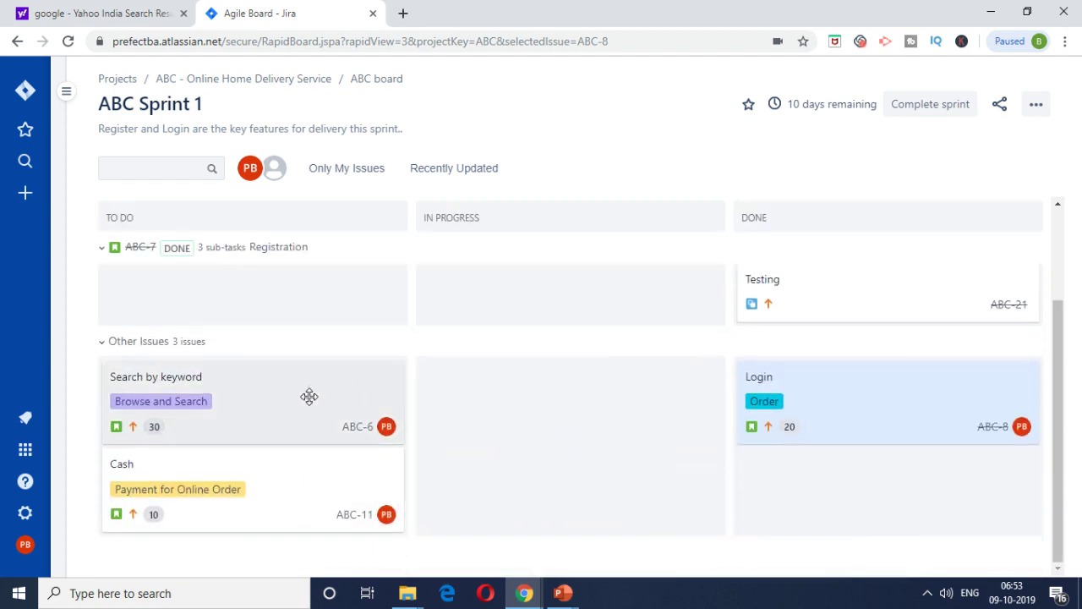
left_click_drag(307, 394, 623, 473)
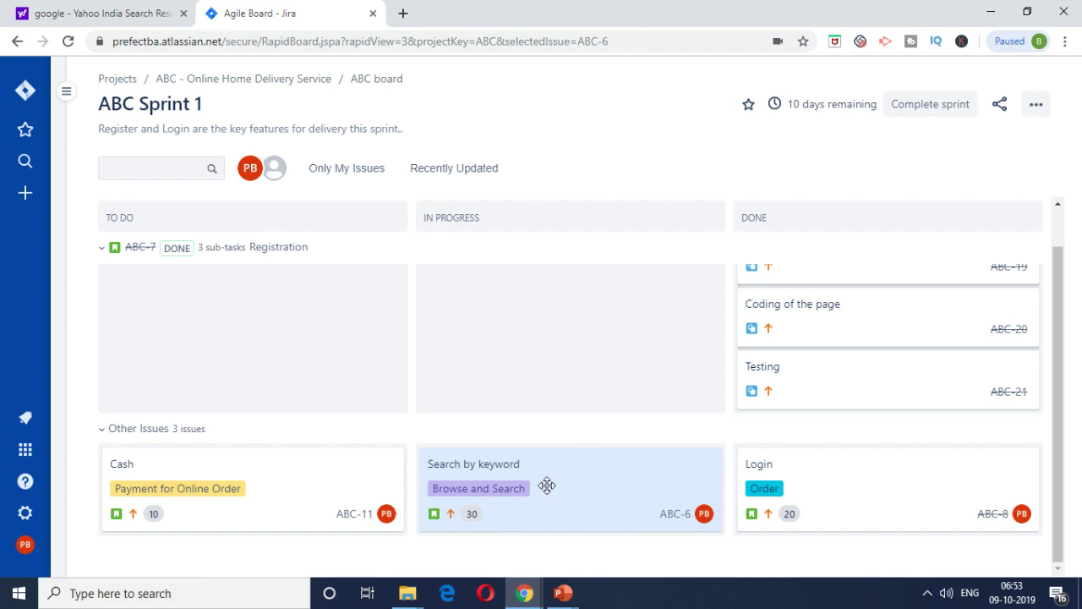
Open the Search by keyword story, look through its available actions, and close it.
left_click(674, 517)
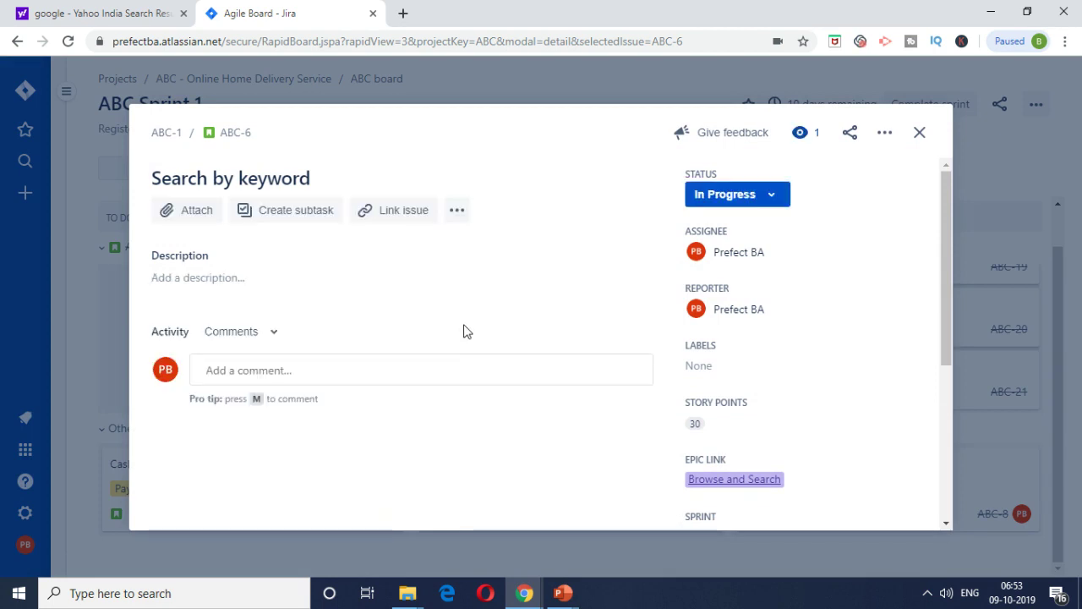
left_click(457, 209)
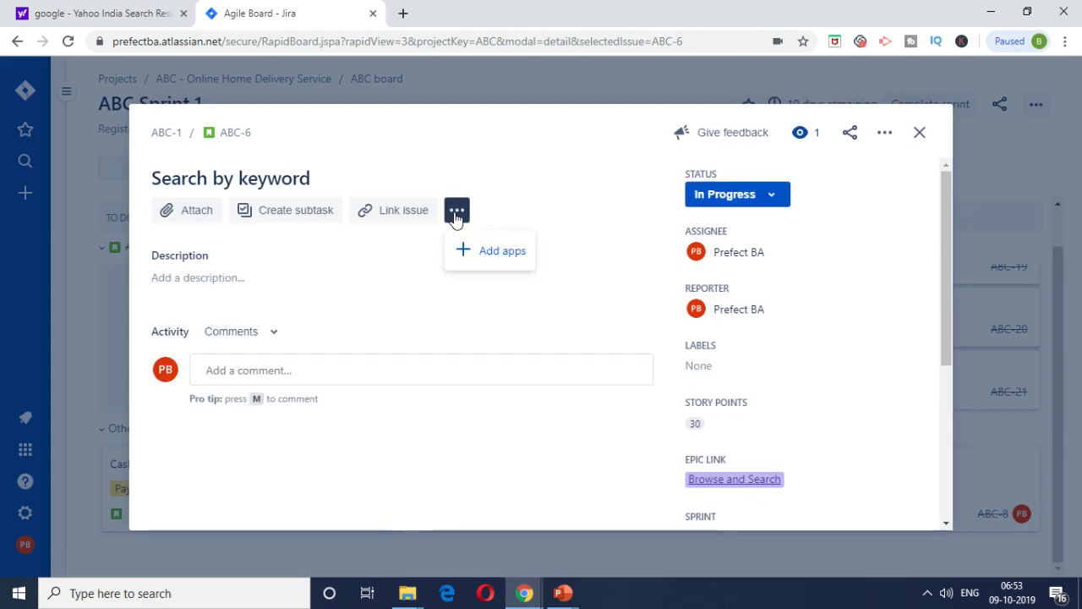
left_click(519, 213)
left_click(886, 133)
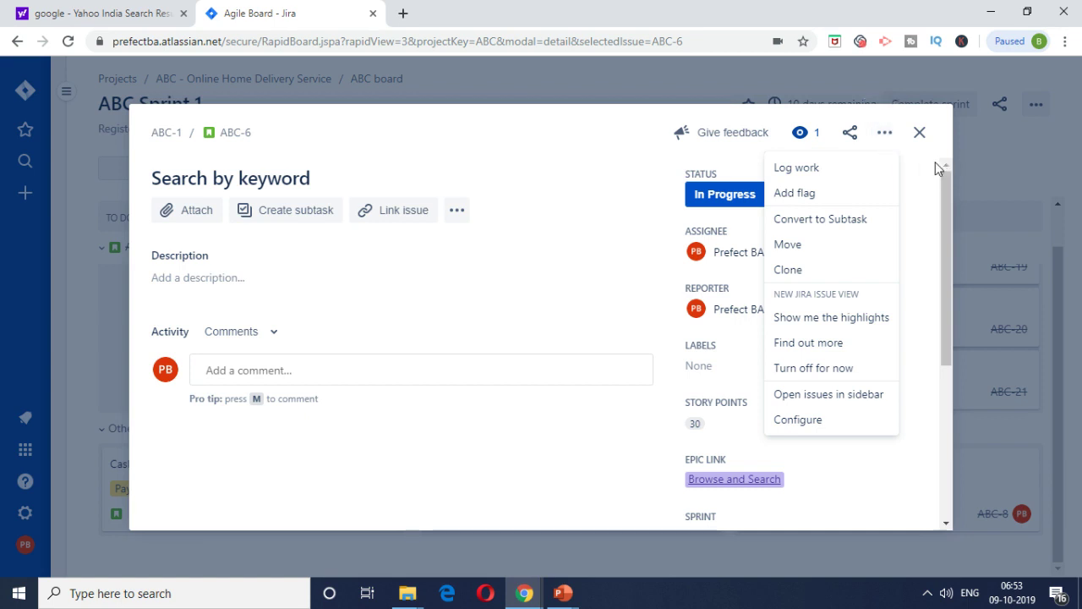
left_click(926, 140)
left_click(920, 133)
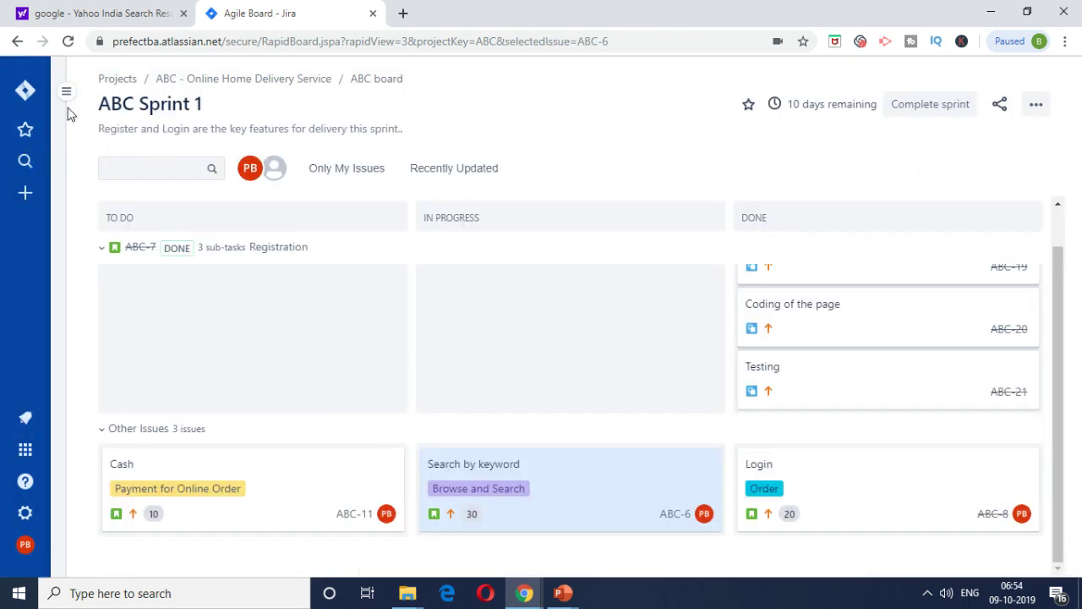
Start a new issue in the project backlog with the full create form and set its issue type to Bug.
mouse_move(71, 99)
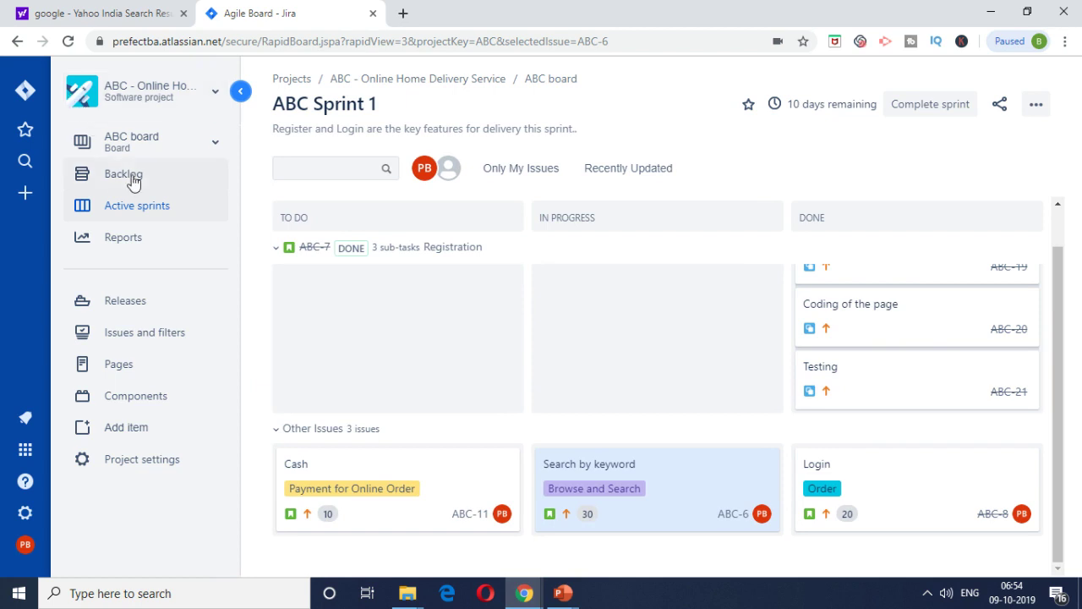
left_click(132, 176)
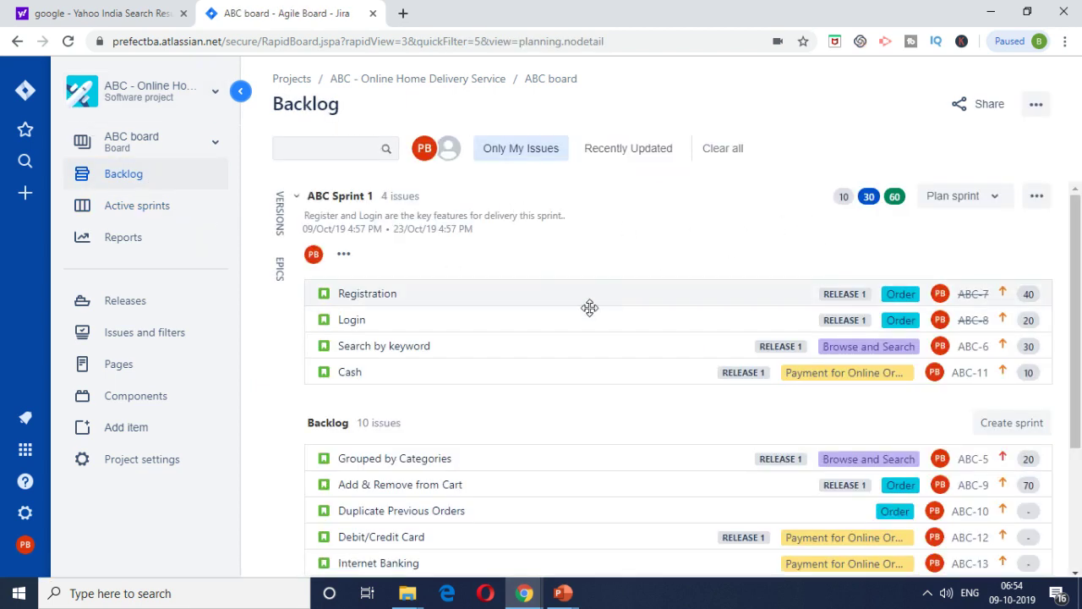
scroll(582, 313, "down", 3)
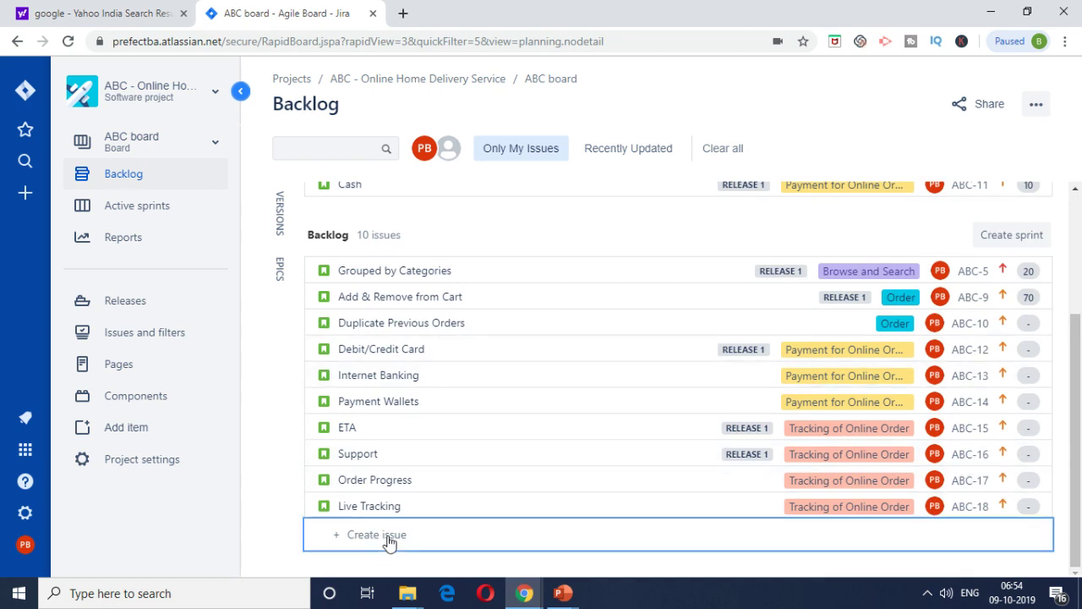
left_click(385, 534)
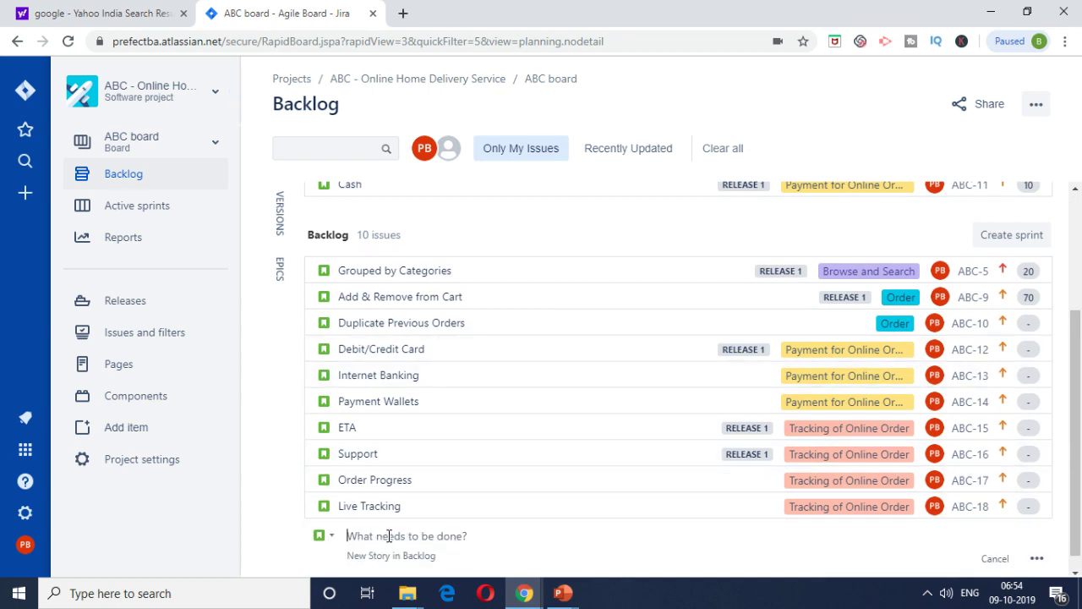
left_click(1036, 558)
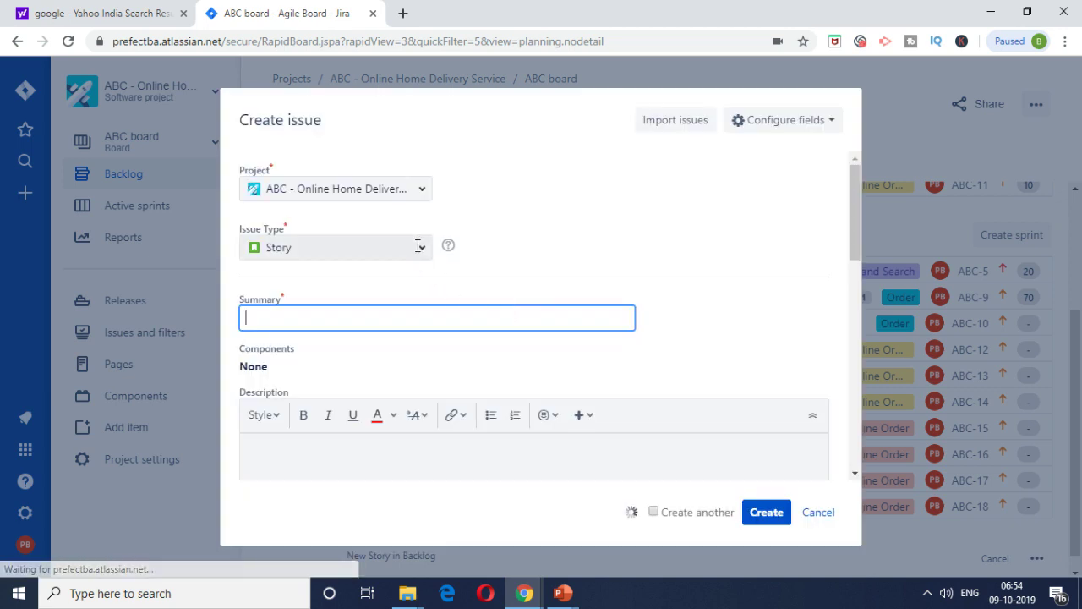
left_click(422, 248)
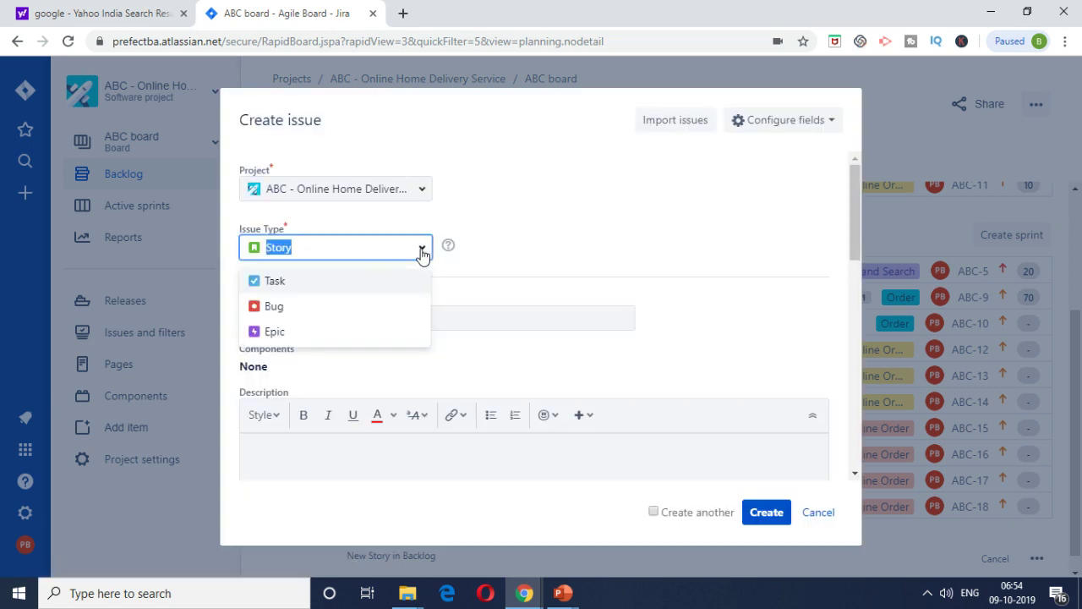
left_click(339, 309)
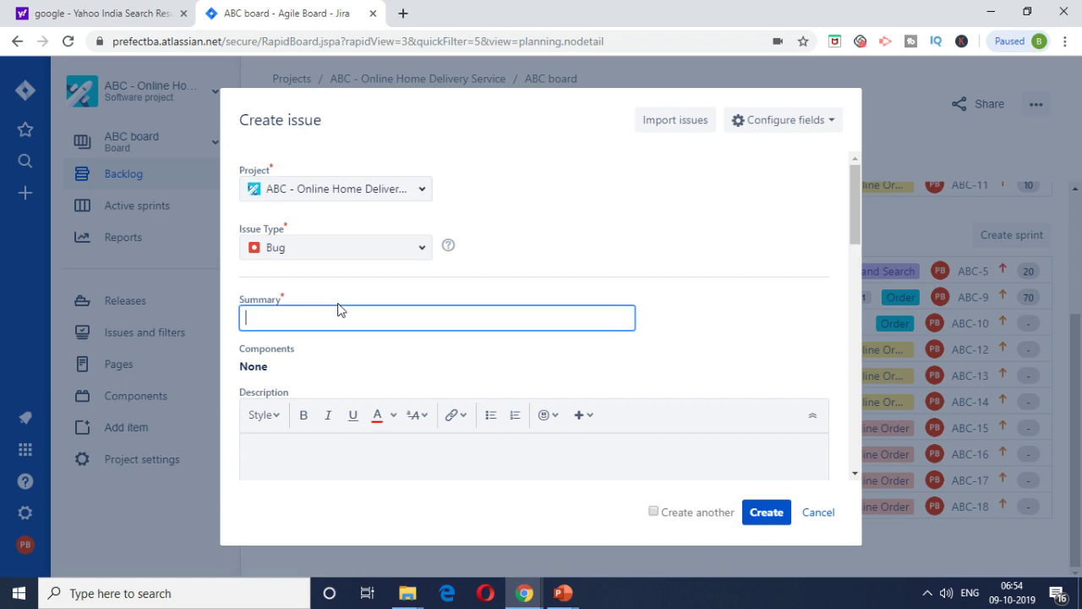
Enter the bug summary "Search functionality is not working fine" and set its fix version to Release 1.
left_click(339, 311)
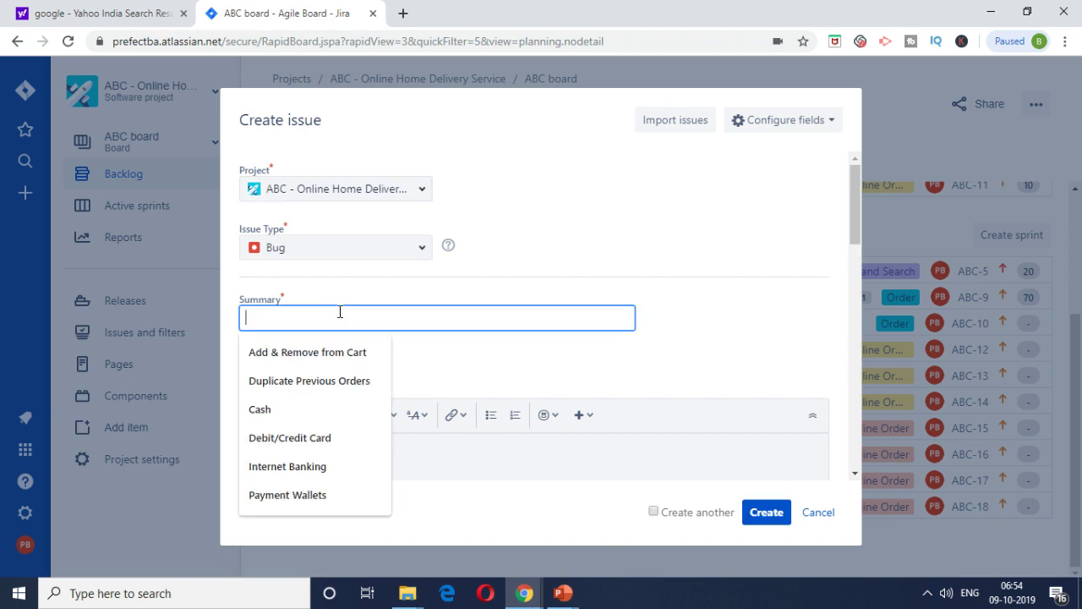
left_click(340, 312)
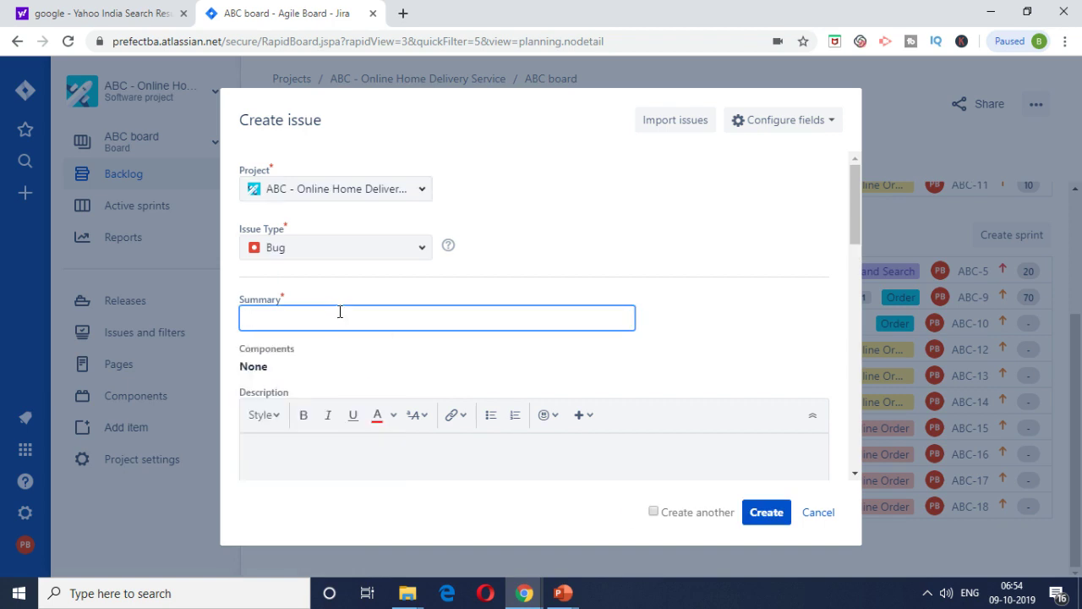
type("Se")
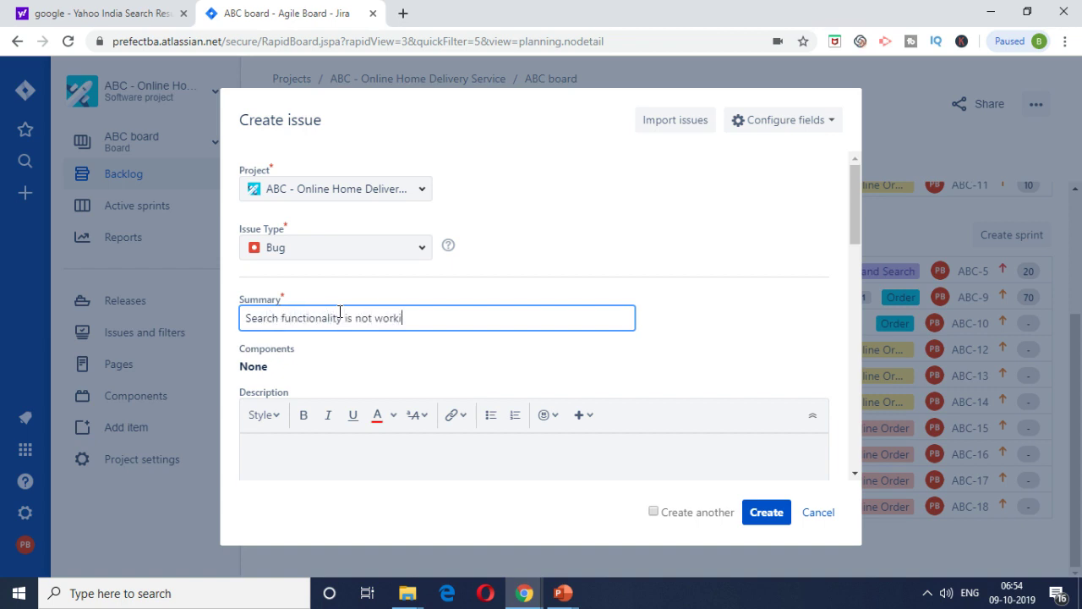
scroll(445, 316, "down", 5)
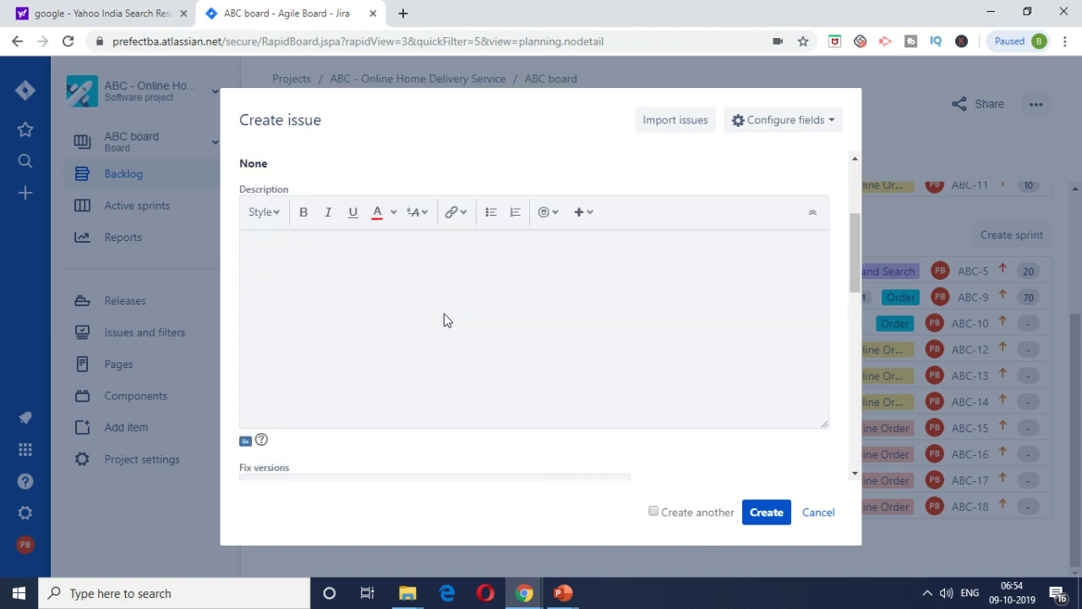
left_click(452, 289)
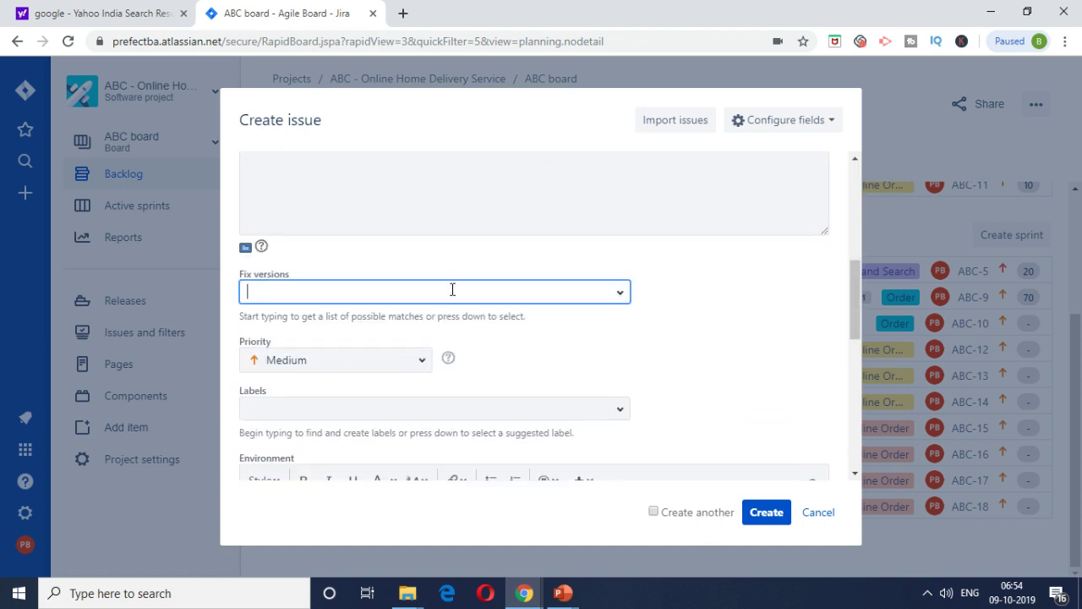
left_click(617, 290)
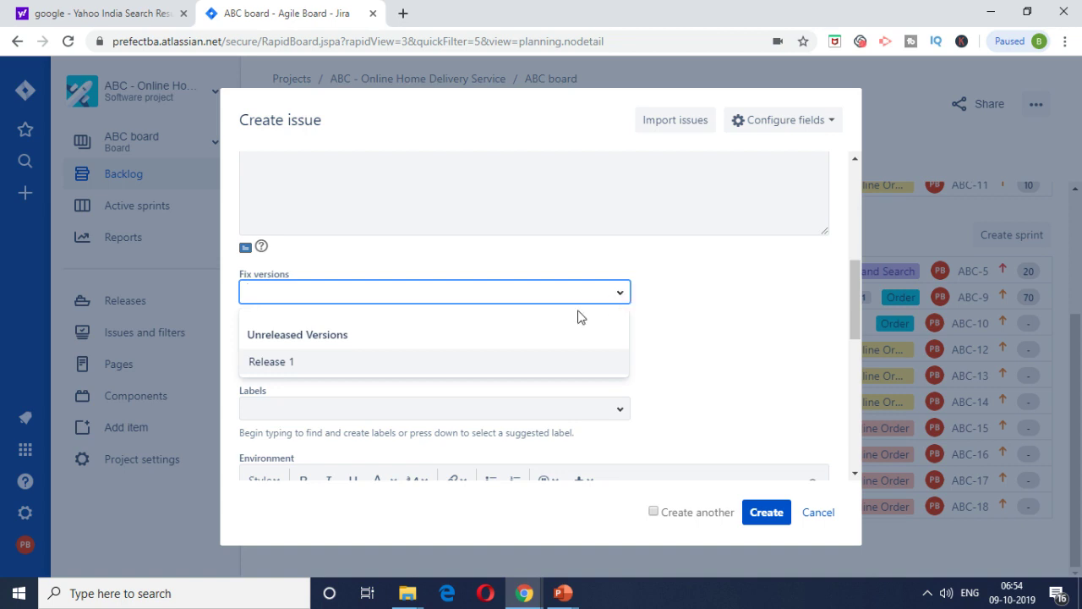
left_click(505, 362)
scroll(541, 345, "down", 2)
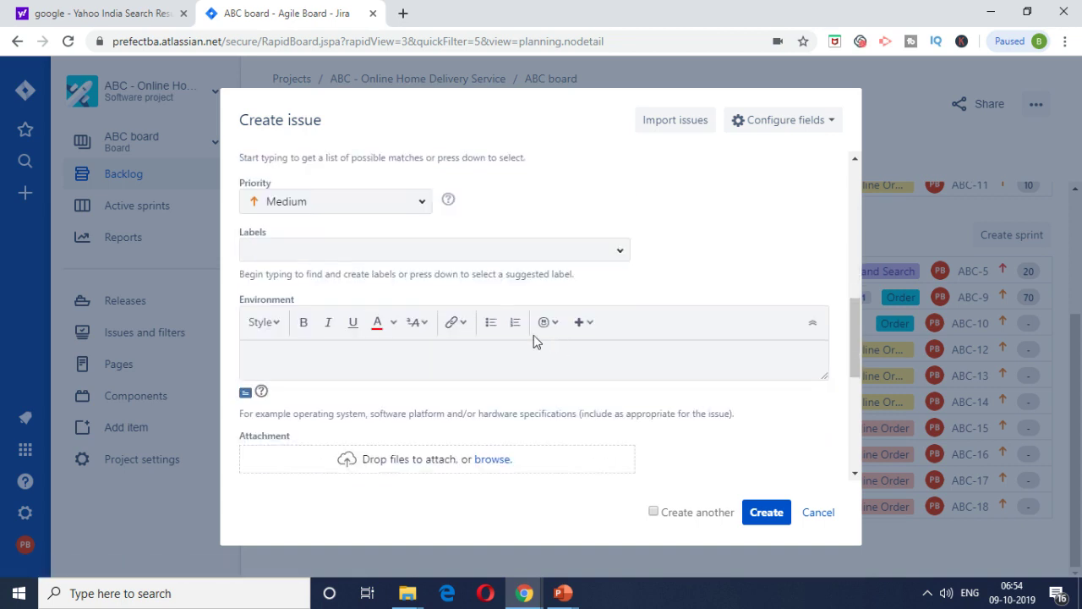
left_click(348, 252)
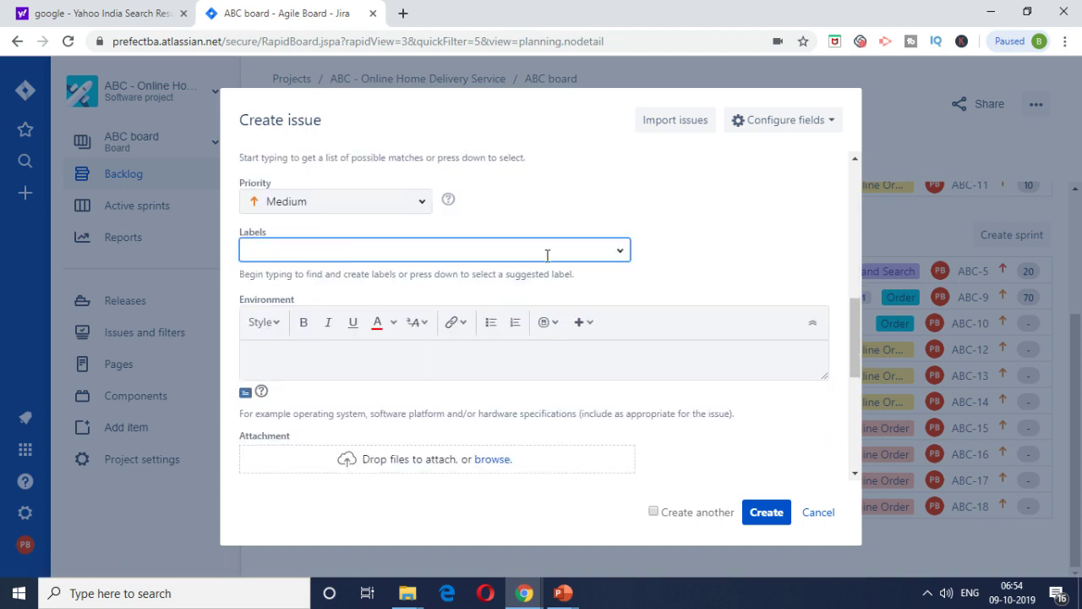
left_click(621, 251)
left_click(631, 219)
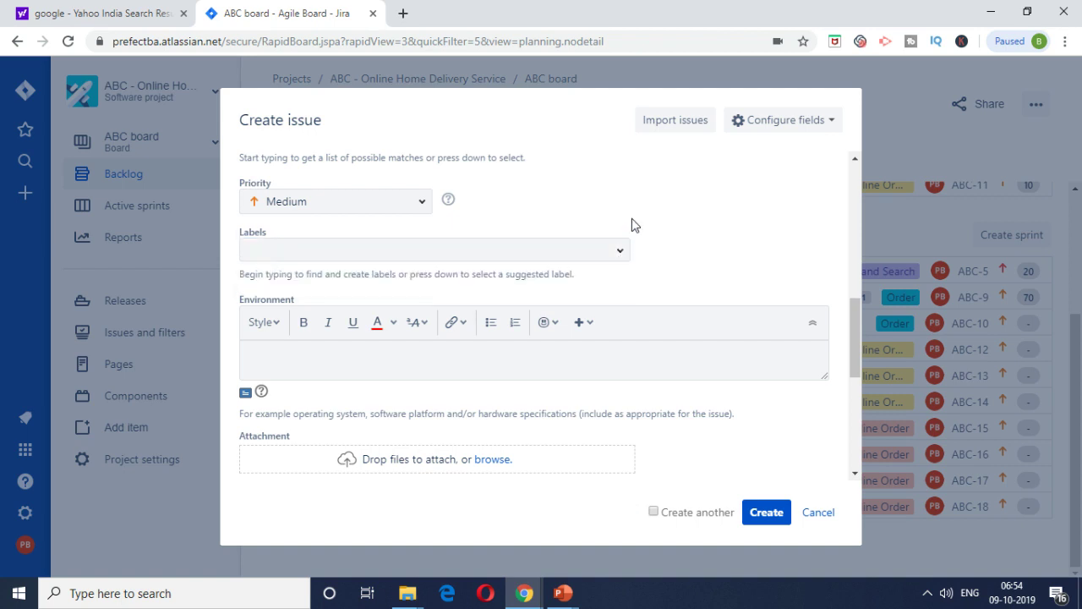
Link the bug as blocking ABC-6, the Search by keyword story, and create it.
scroll(633, 224, "down", 3)
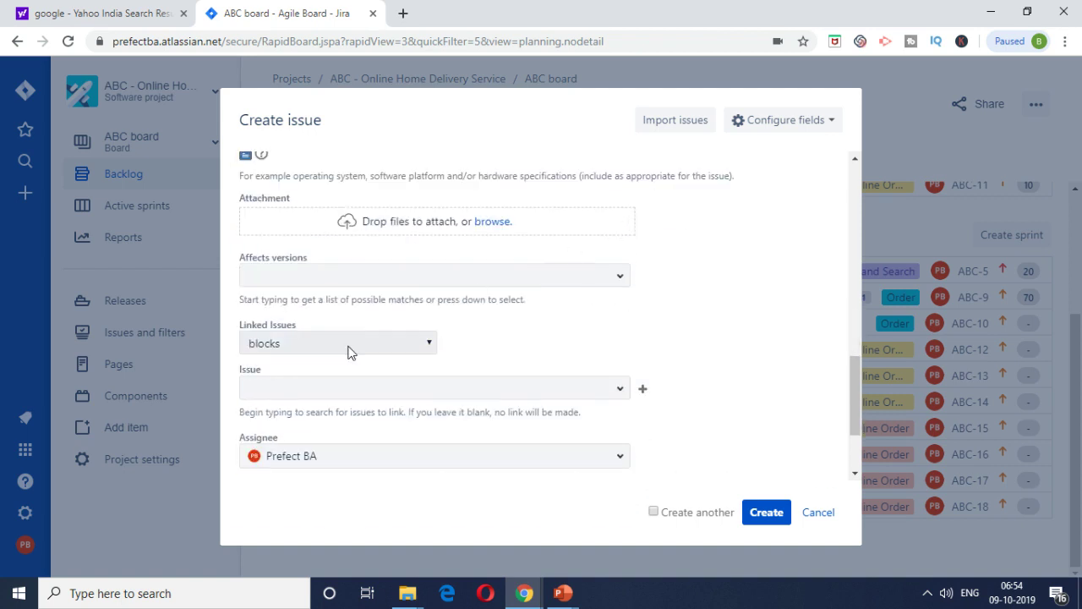
scroll(423, 352, "down", 1)
left_click(618, 313)
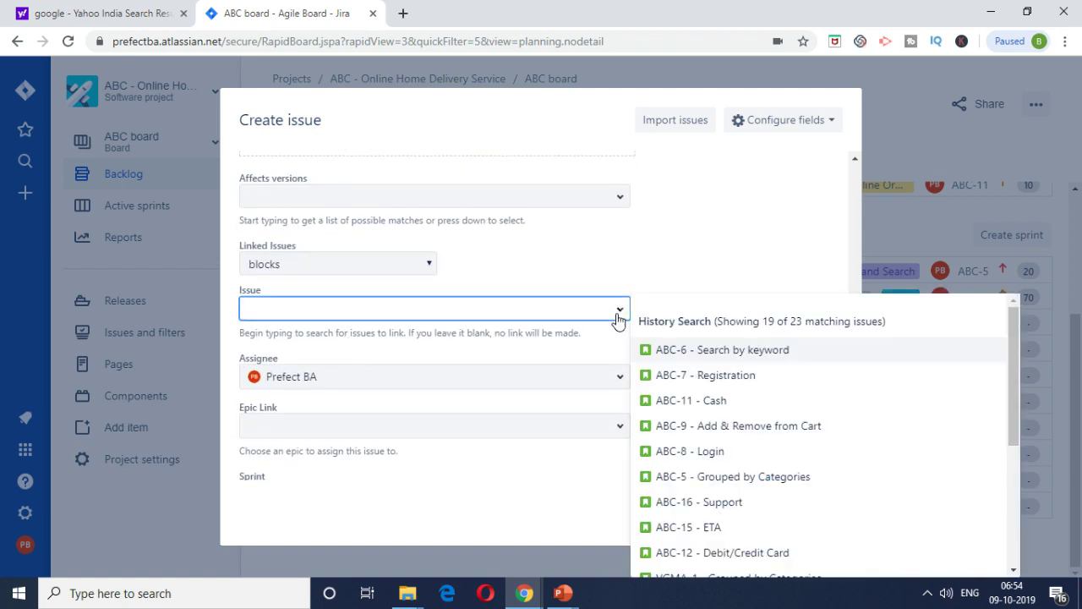
left_click(703, 350)
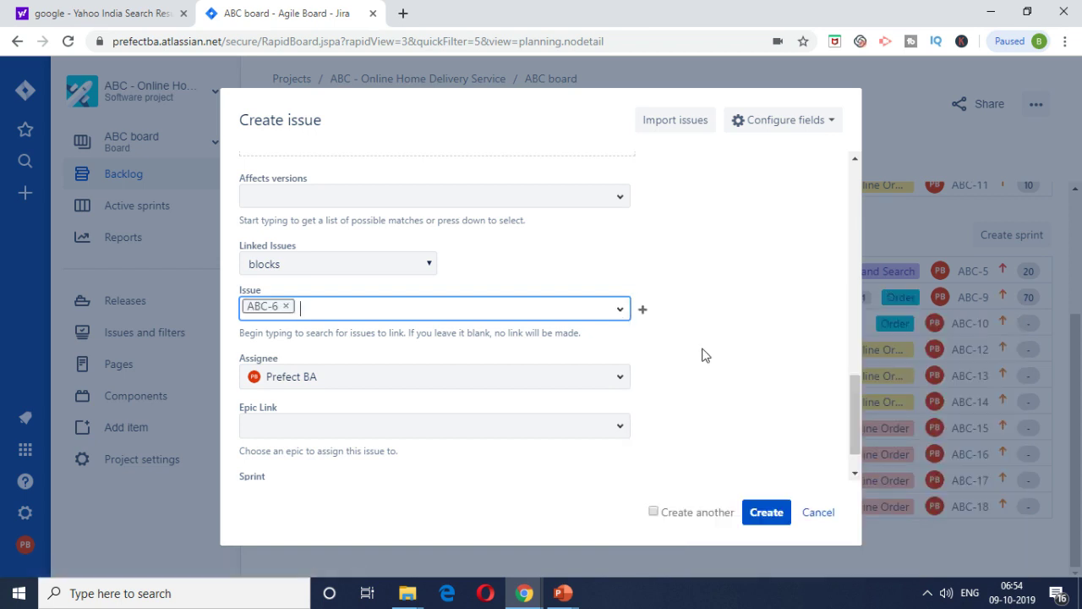
scroll(705, 355, "down", 1)
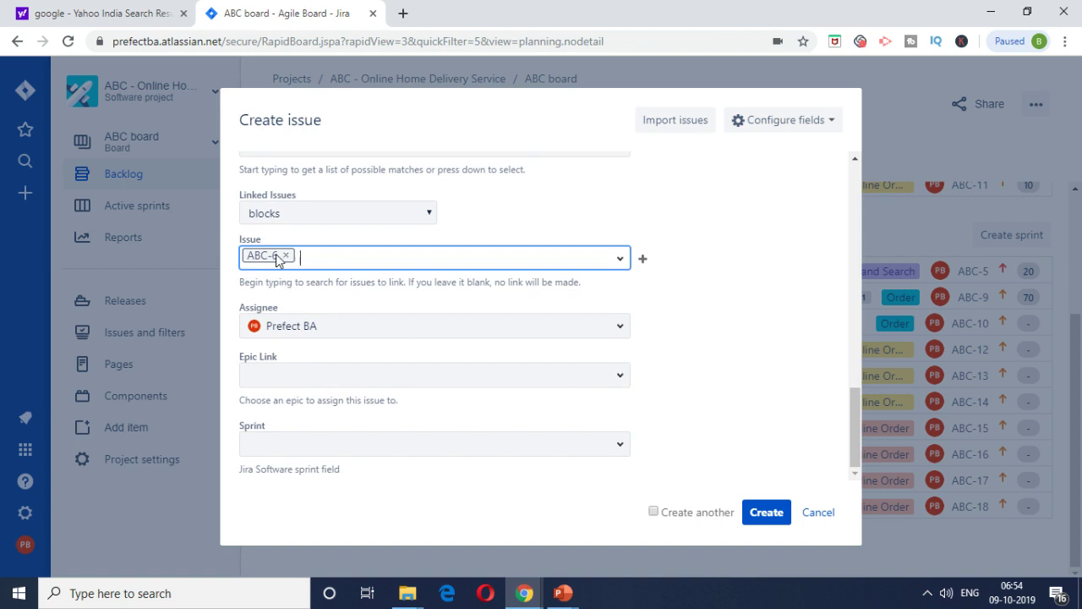
left_click(765, 512)
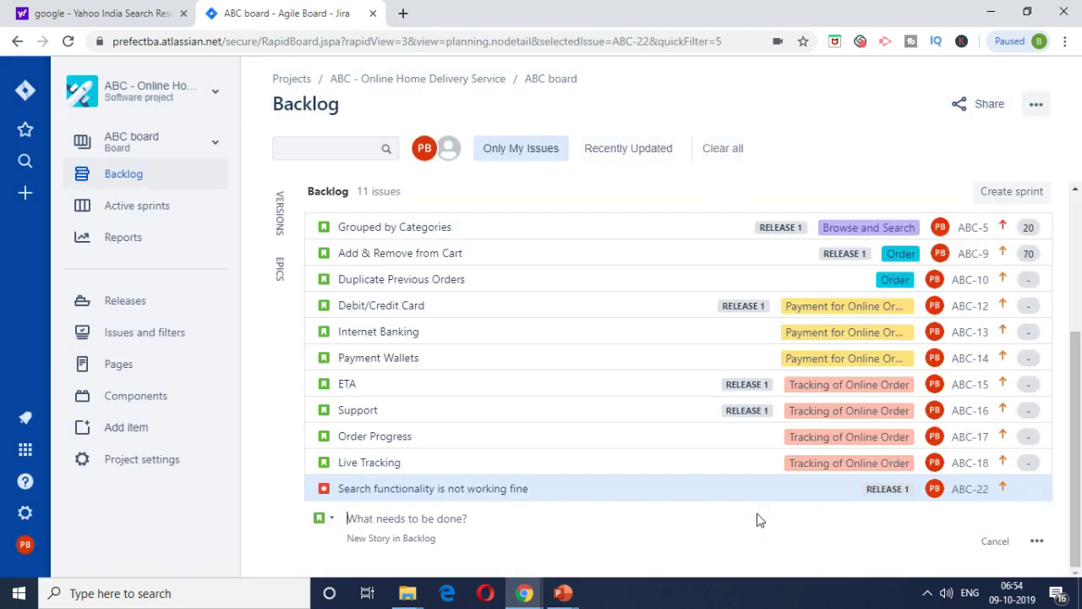
Move the new search bug from the backlog into ABC Sprint 1 and review it on the active sprint board.
left_click_drag(530, 520, 536, 401)
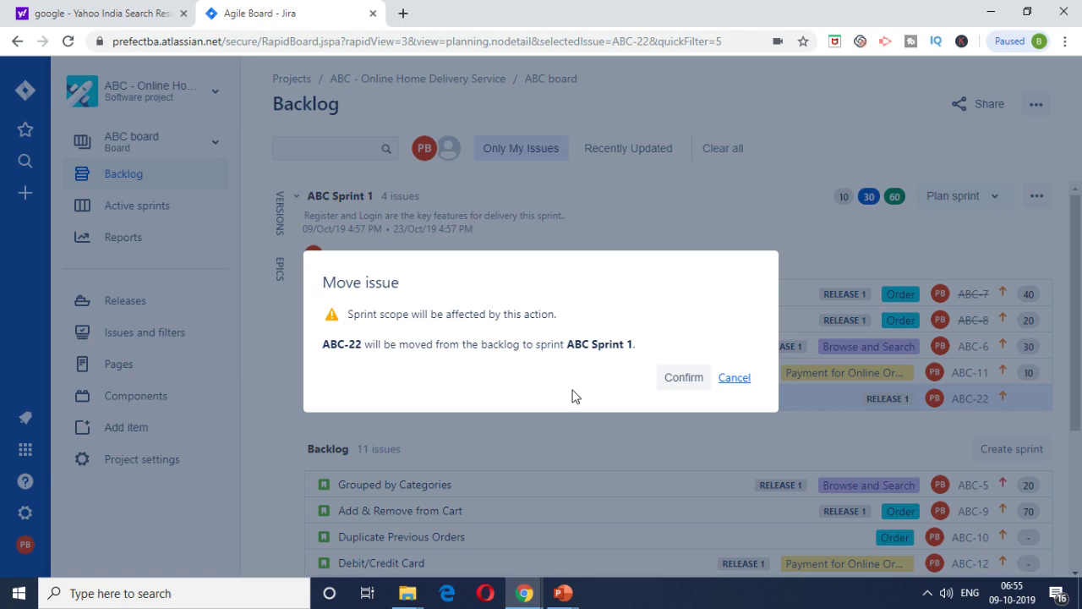
left_click(683, 378)
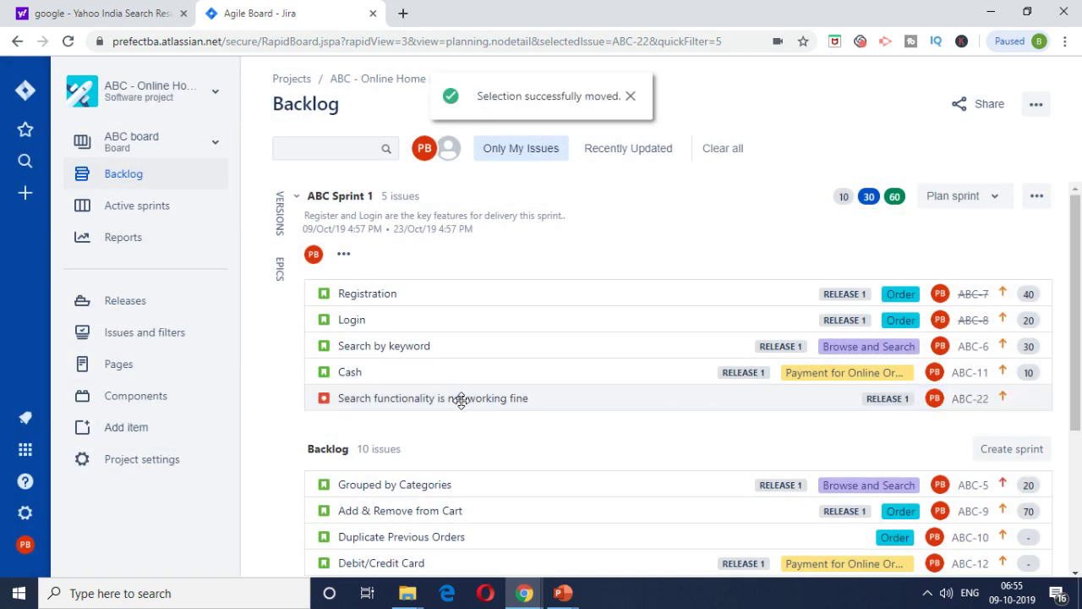
left_click(139, 213)
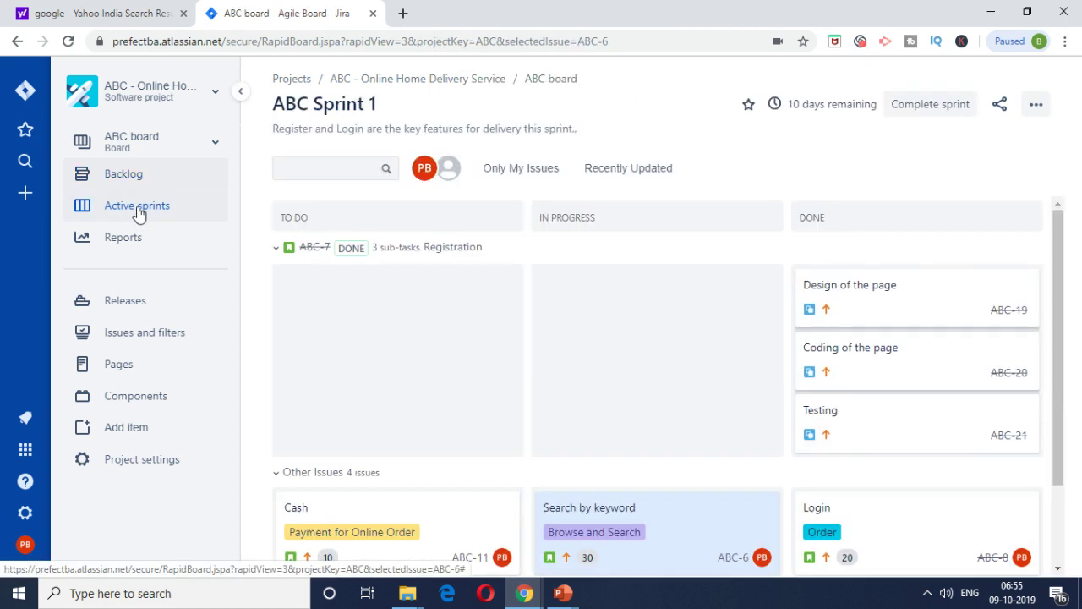
scroll(631, 352, "down", 2)
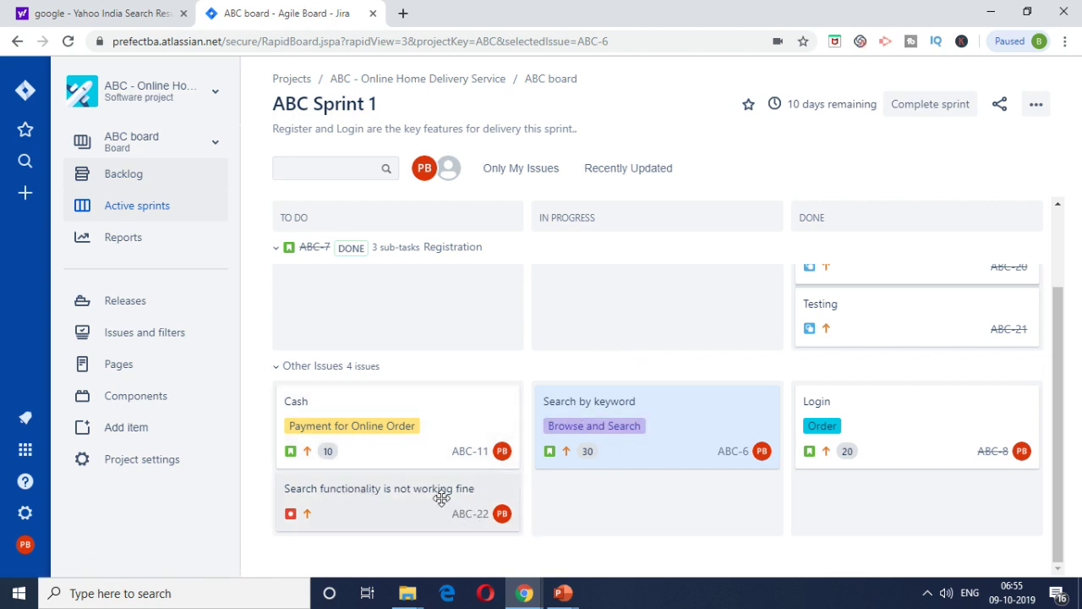
scroll(436, 496, "up", 2)
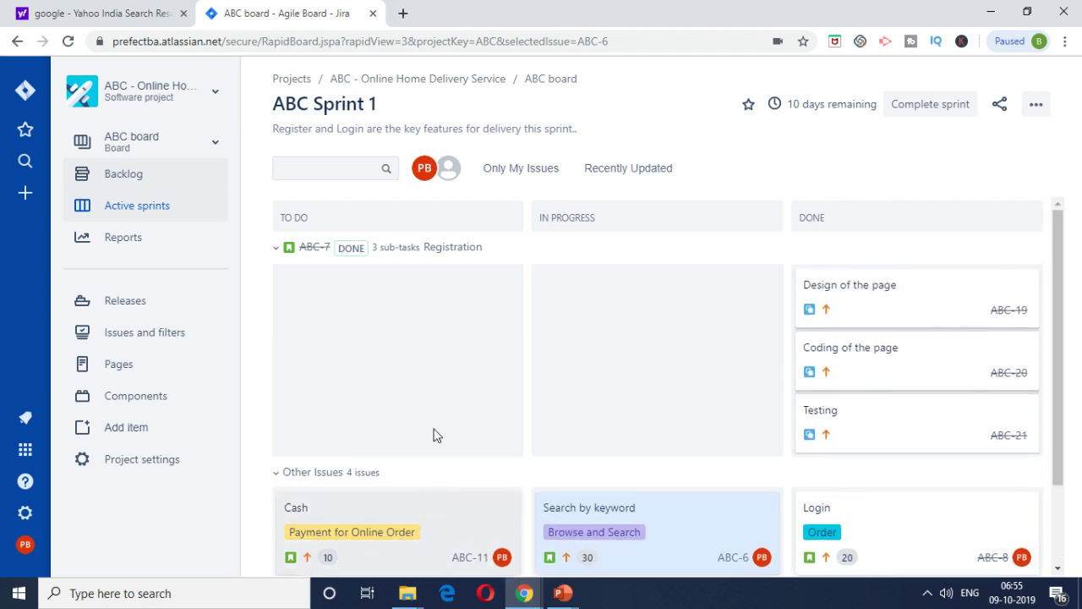
scroll(437, 377, "down", 2)
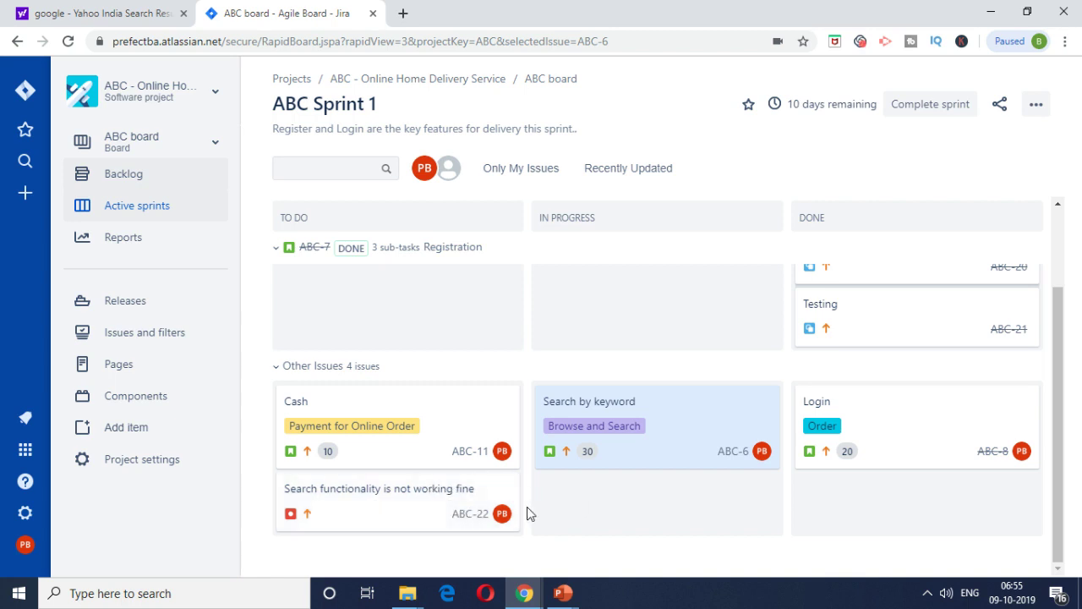
Move the "Search functionality is not working fine" bug and the Search by keyword and Cash stories to Done.
left_click_drag(426, 495, 928, 507)
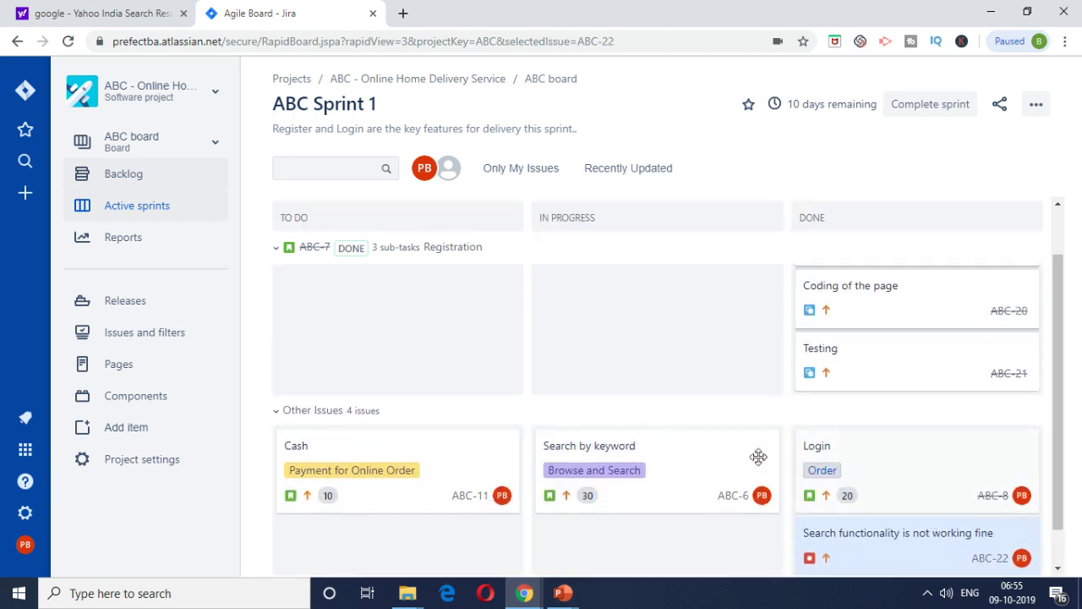
left_click_drag(676, 415, 968, 418)
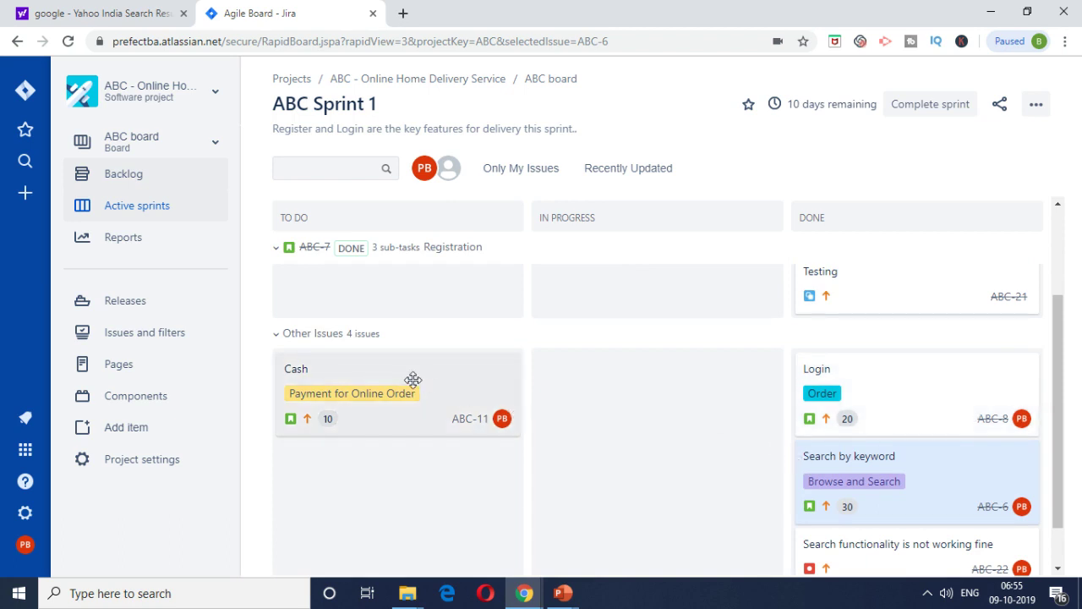
scroll(412, 379, "down", 1)
left_click_drag(432, 335, 939, 369)
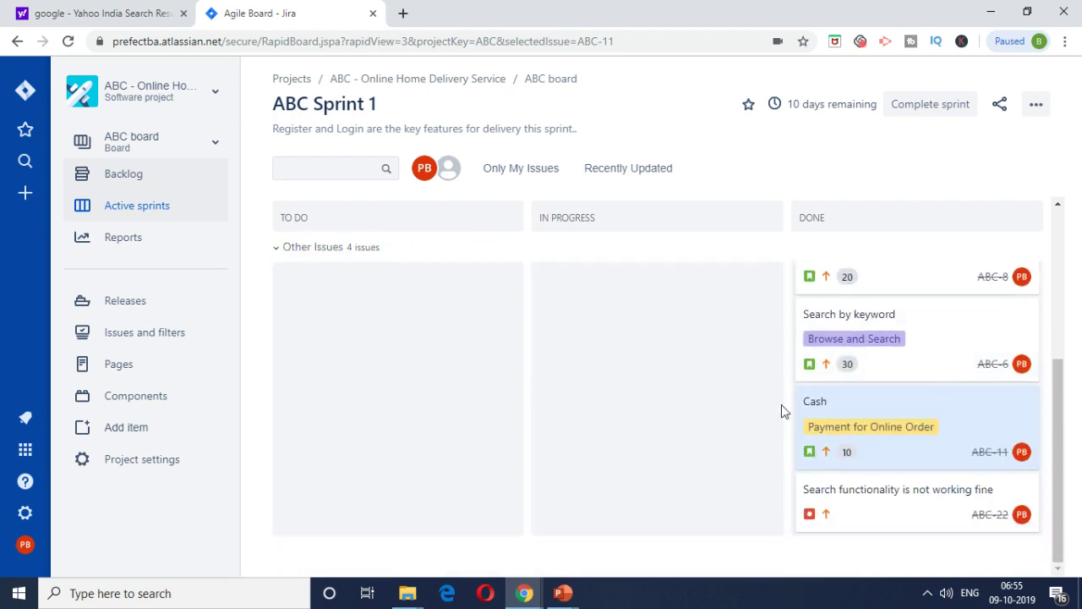
scroll(706, 407, "up", 3)
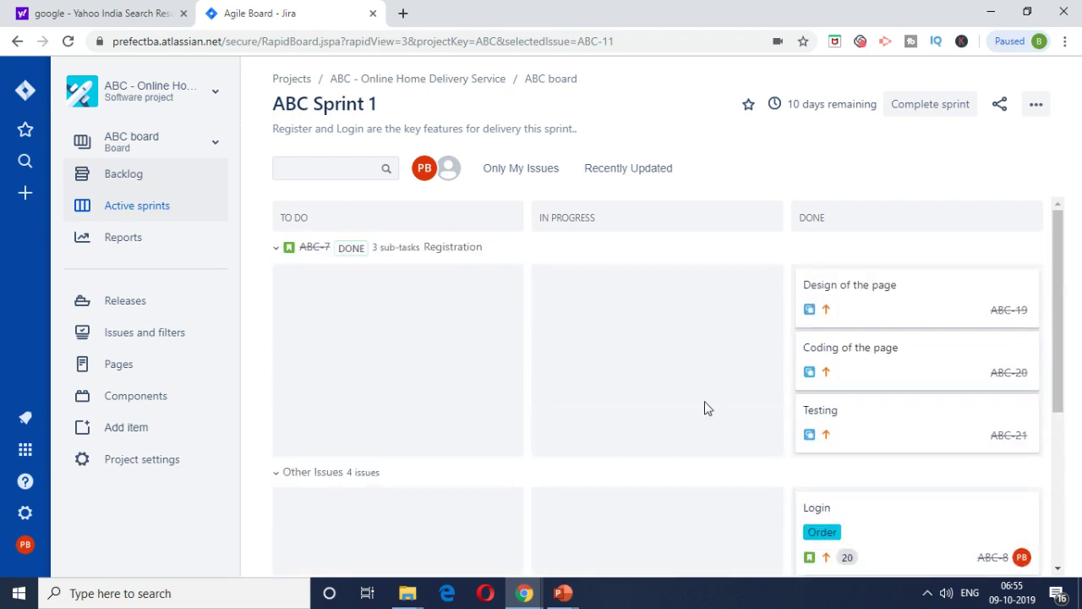
Review the Done items on the ABC Sprint 1 board and complete the sprint.
scroll(707, 408, "down", 3)
scroll(707, 408, "up", 3)
scroll(608, 282, "down", 3)
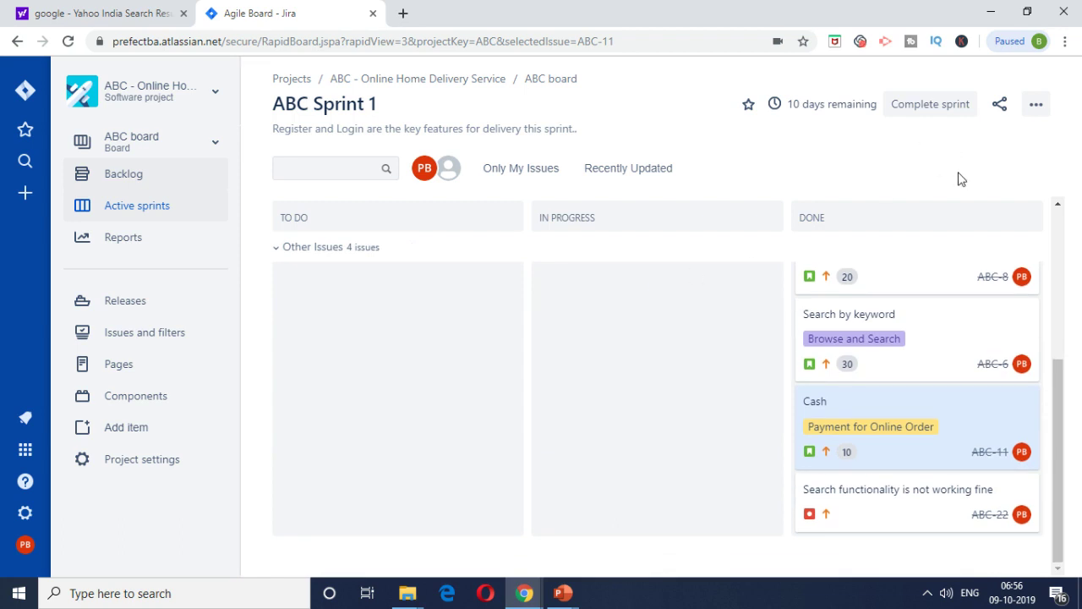
left_click_drag(1058, 381, 1072, 259)
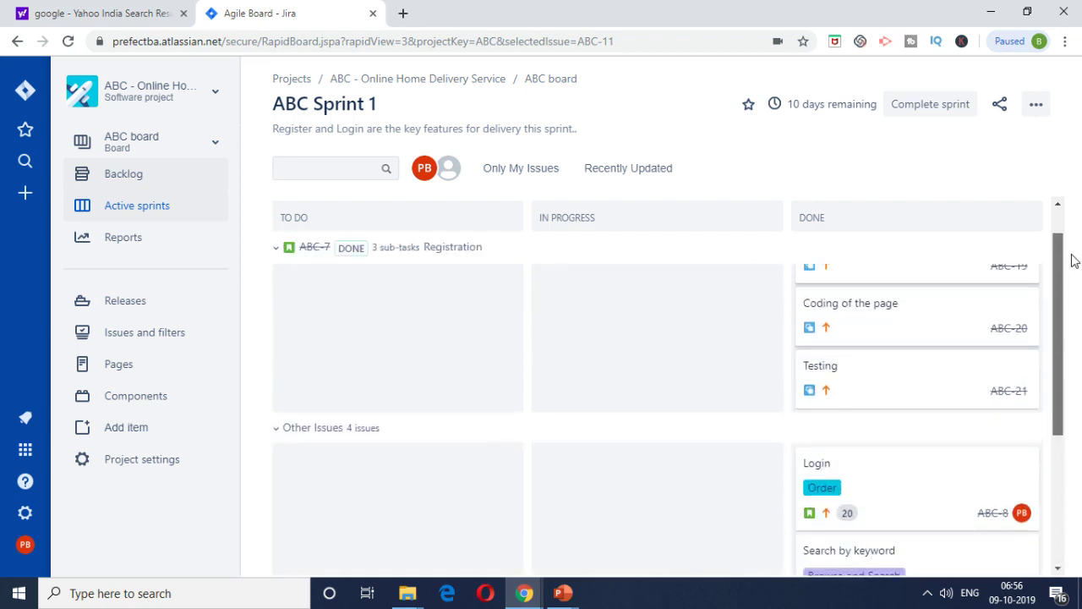
left_click(948, 109)
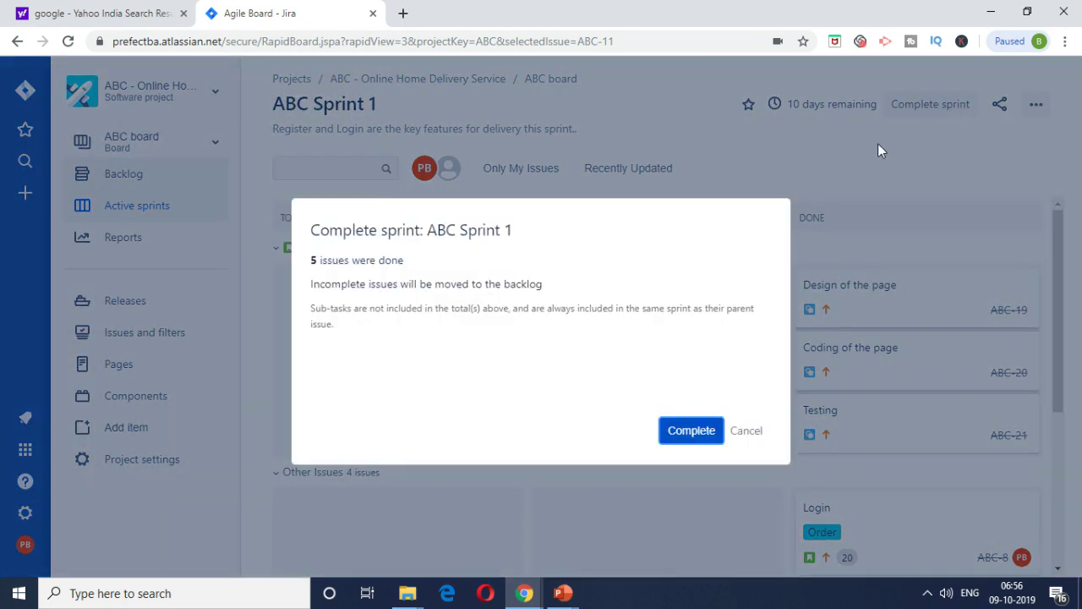
left_click(695, 443)
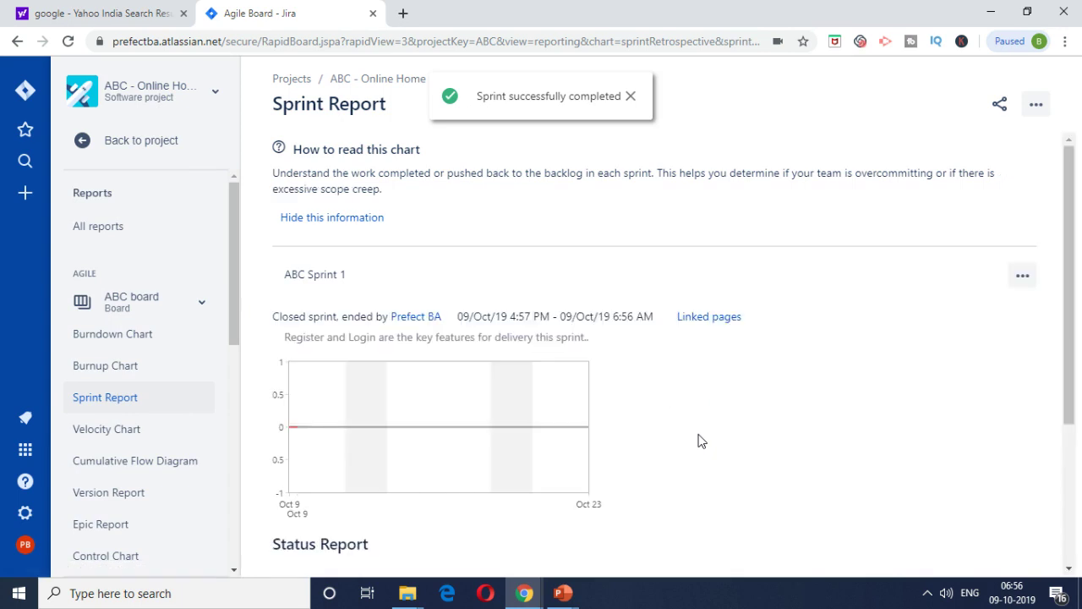
Examine the ABC Sprint 1 report, including its chart and the status report of completed issues.
scroll(500, 296, "down", 3)
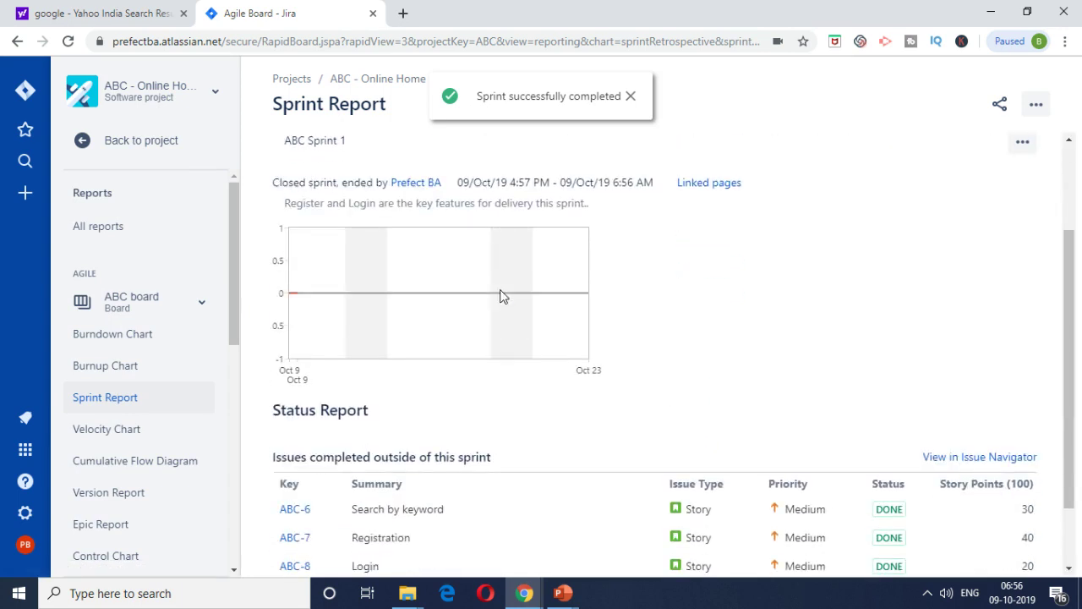
scroll(345, 240, "up", 2)
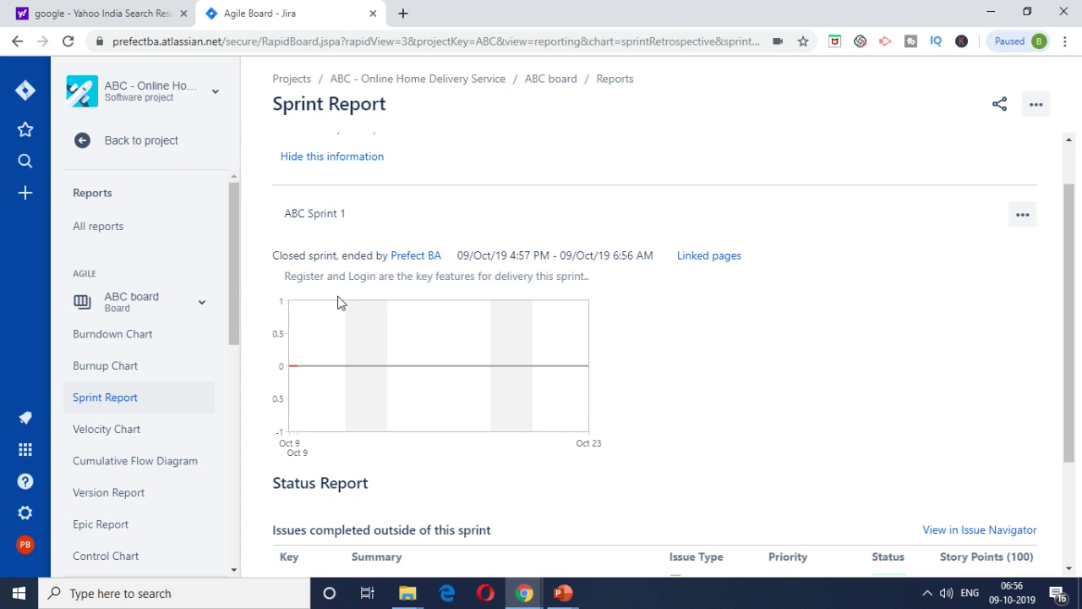
scroll(338, 302, "down", 2)
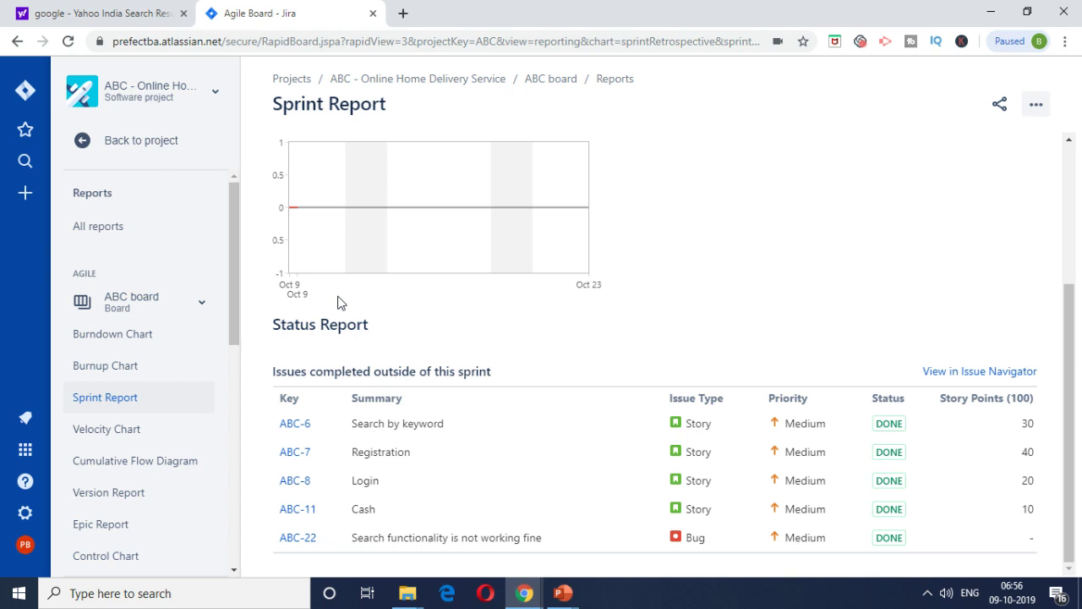
scroll(341, 302, "up", 3)
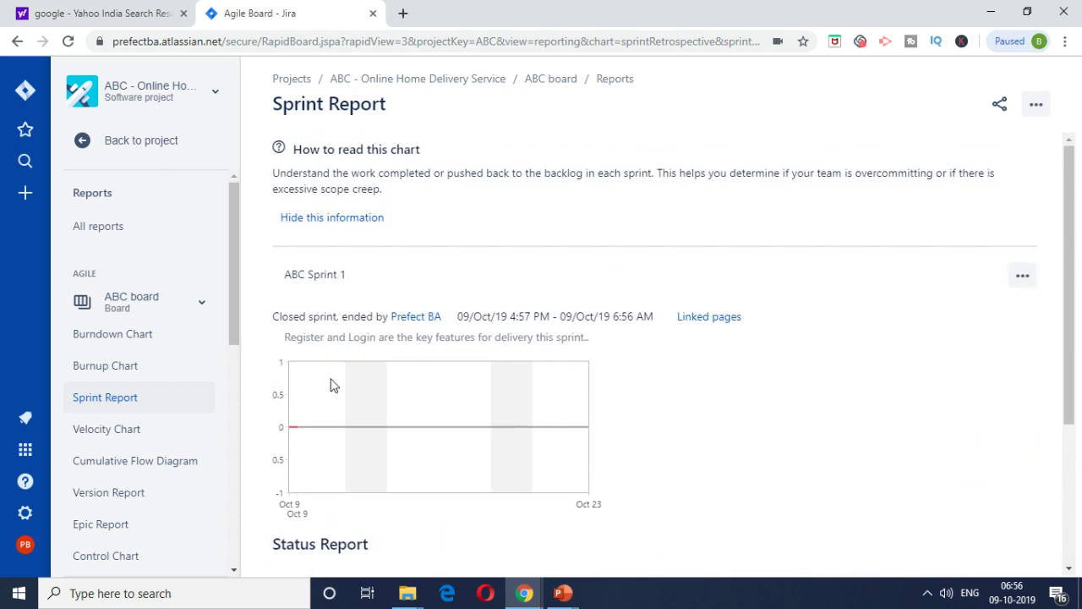
View the burndown chart and the burnup chart for ABC Sprint 1.
left_click(155, 346)
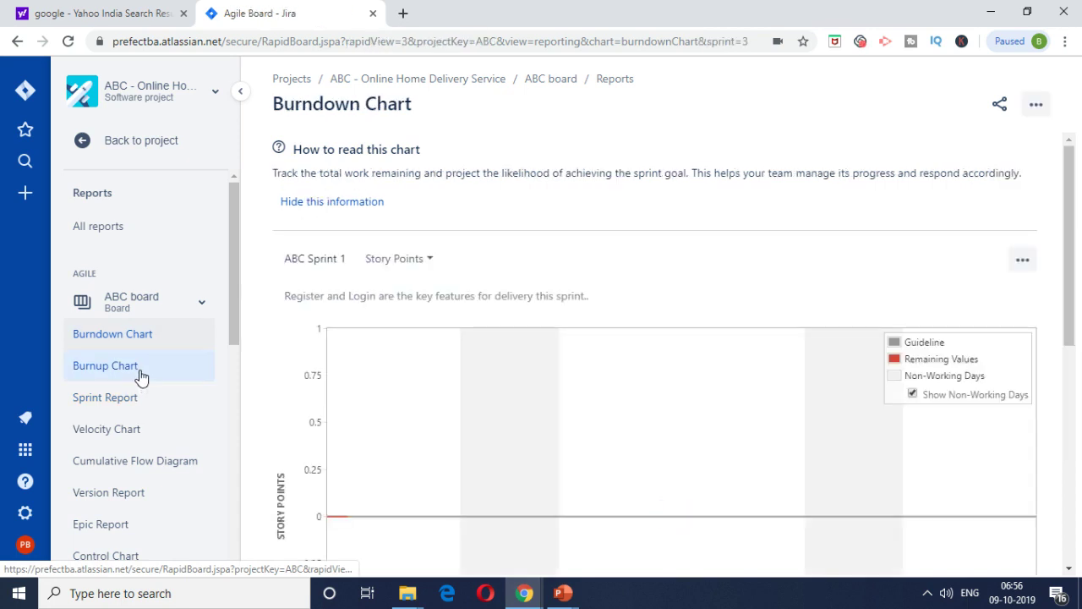
left_click(140, 378)
left_click(148, 430)
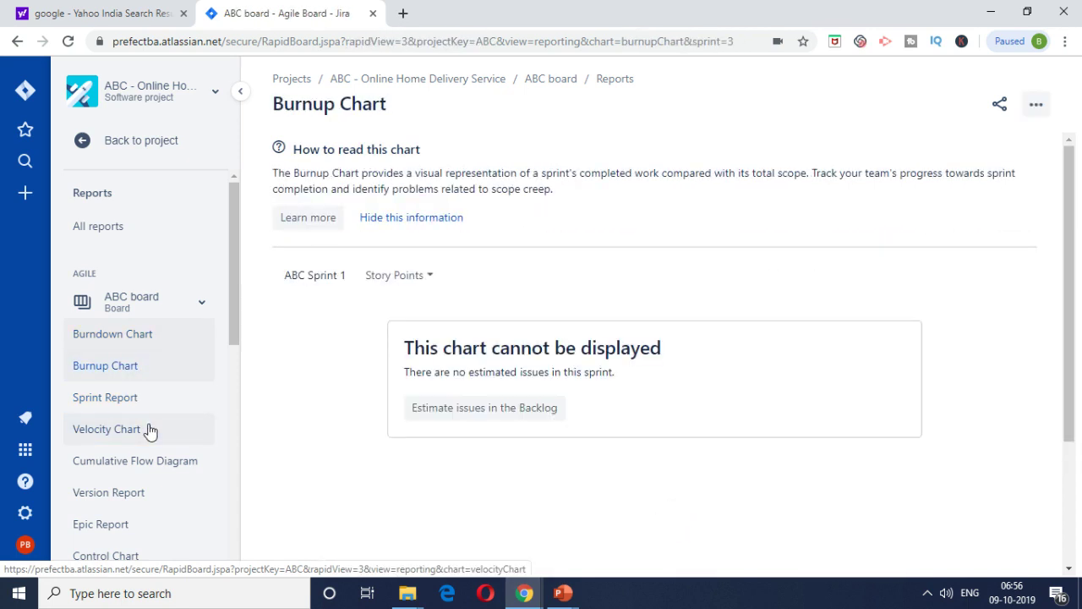
Open the overview of all project reports and look through the available Agile reports.
left_click(137, 146)
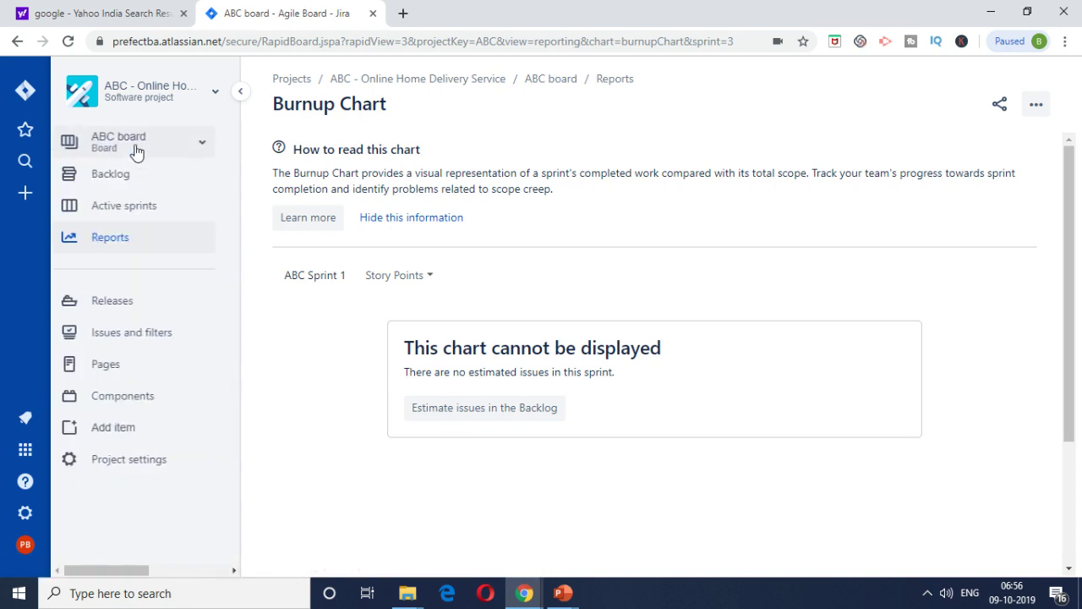
left_click(140, 253)
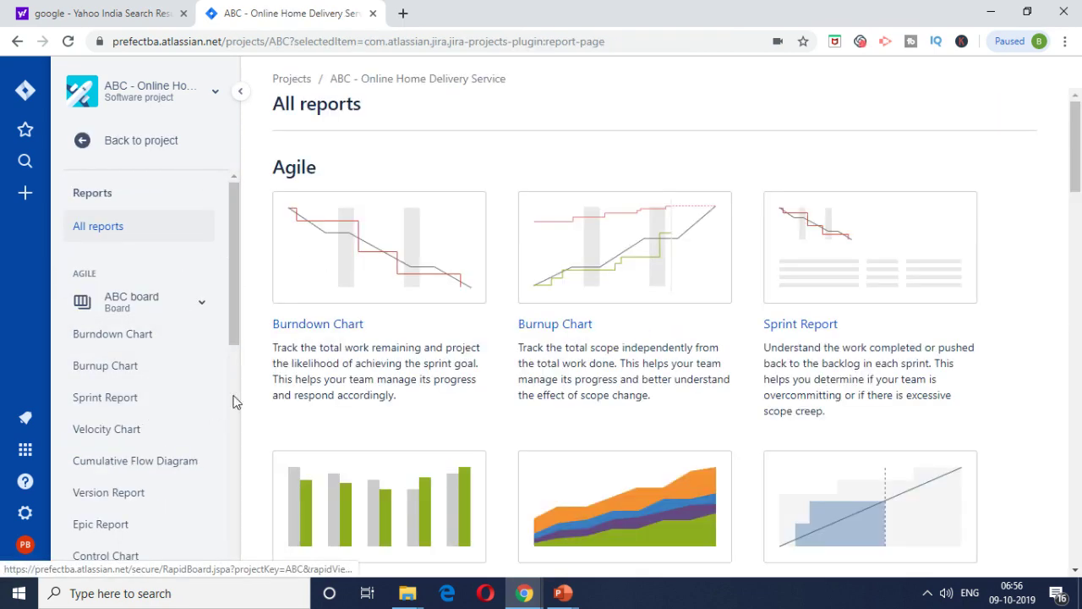
scroll(316, 375, "down", 2)
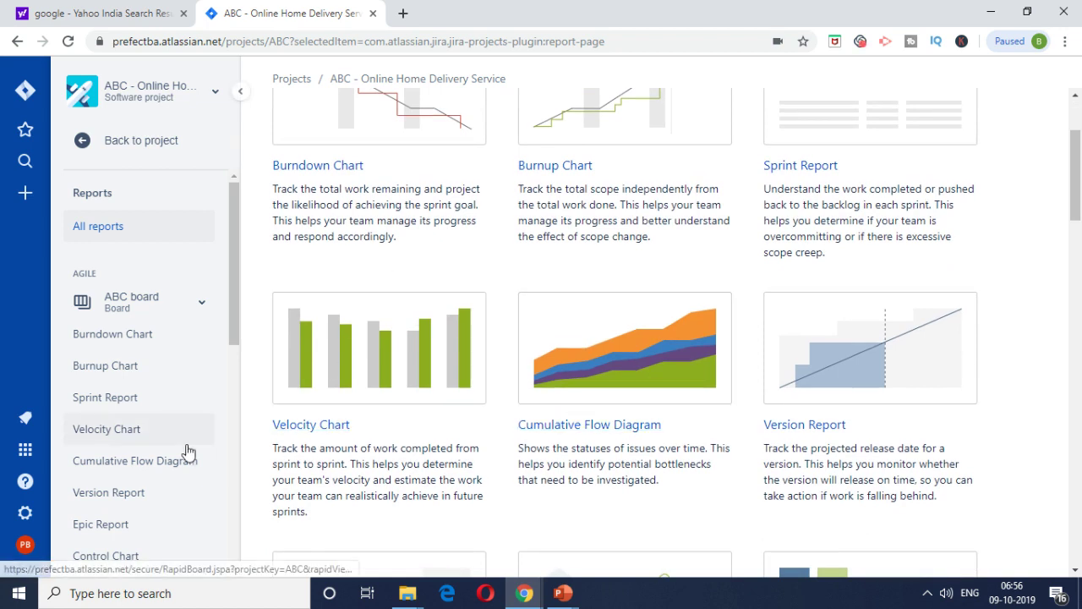
scroll(187, 452, "down", 3)
scroll(186, 445, "up", 3)
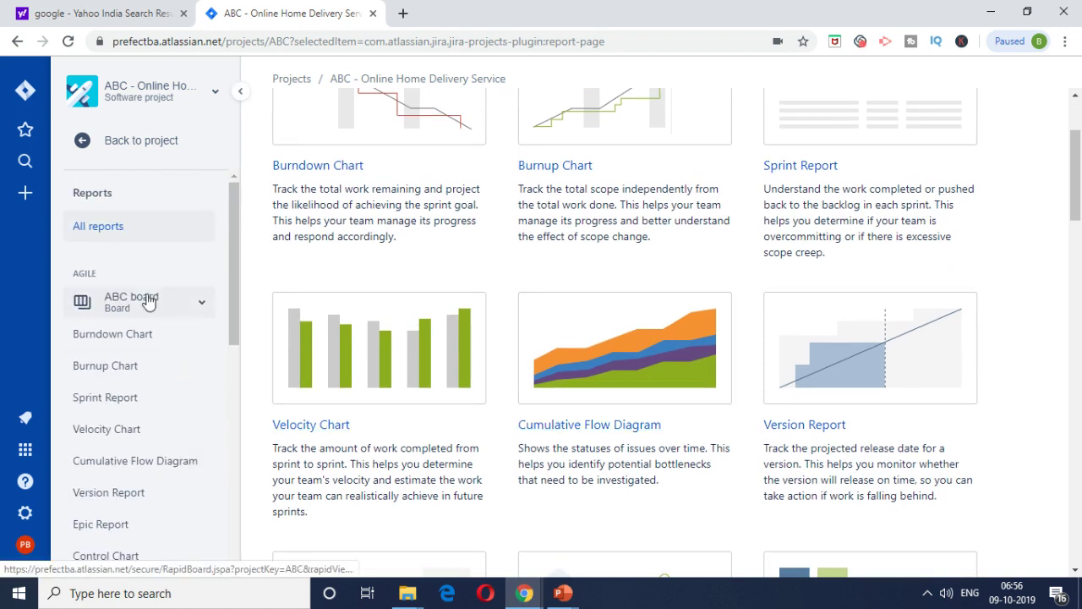
Return to the project backlog and consult the Scrum events/ceremonies slide in the JIRA presentation in PowerPoint.
left_click(145, 142)
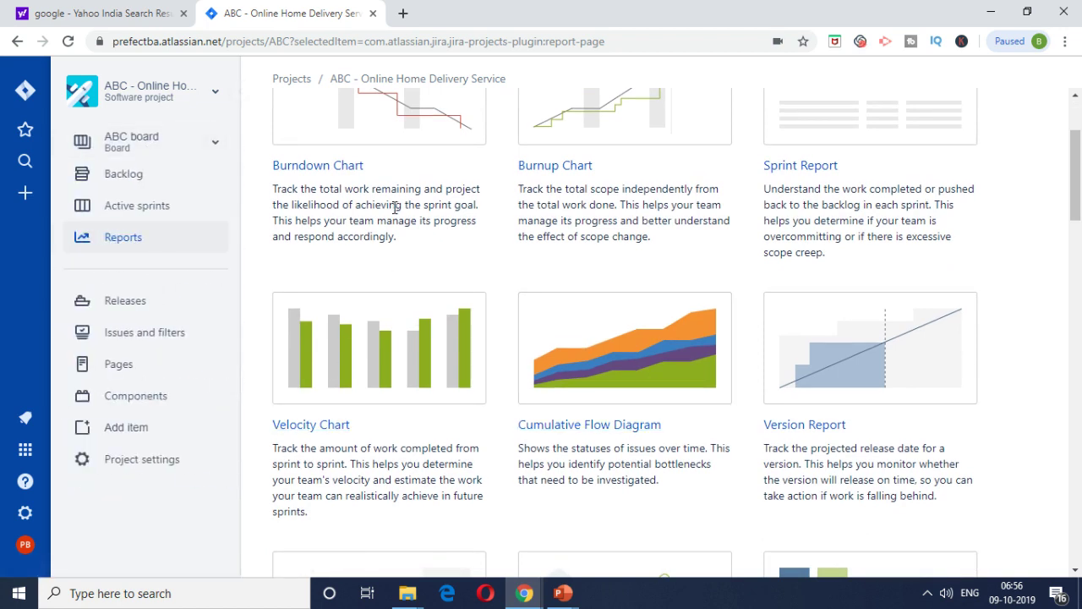
left_click(124, 210)
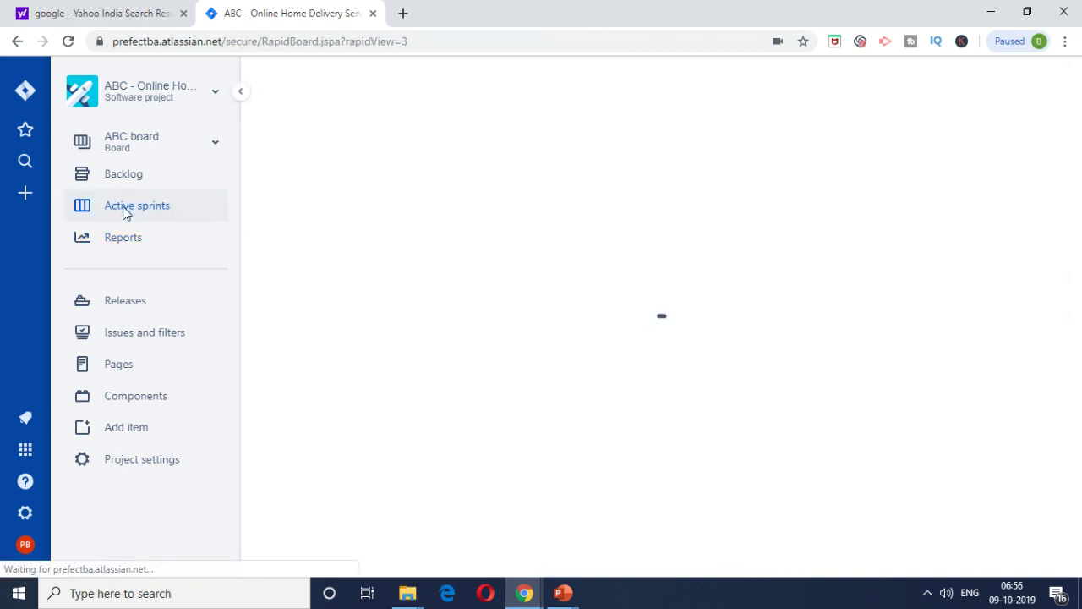
left_click(135, 178)
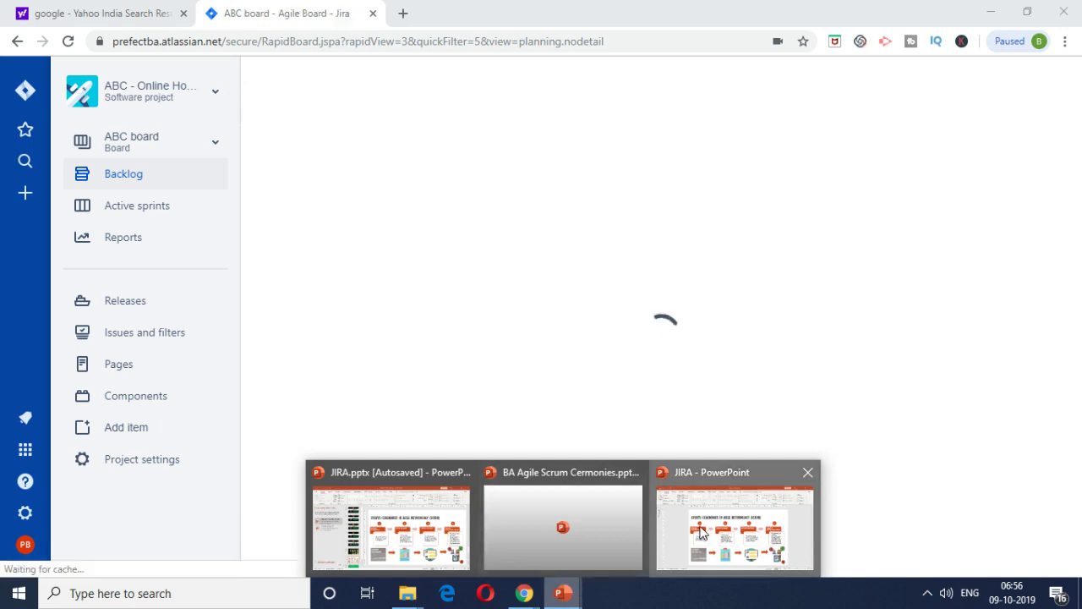
left_click(731, 525)
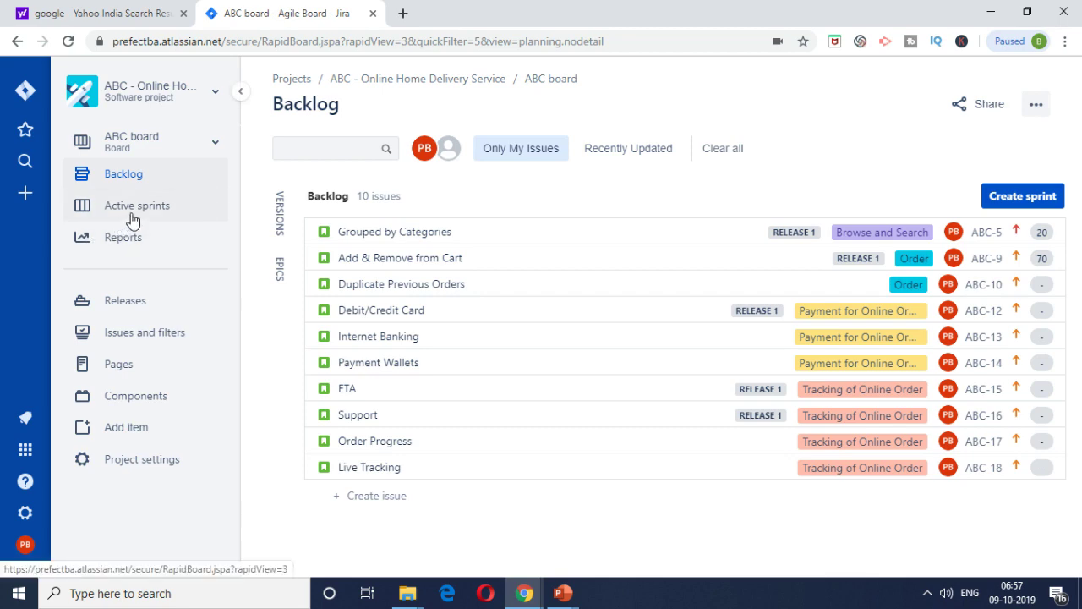
key("alt+Tab")
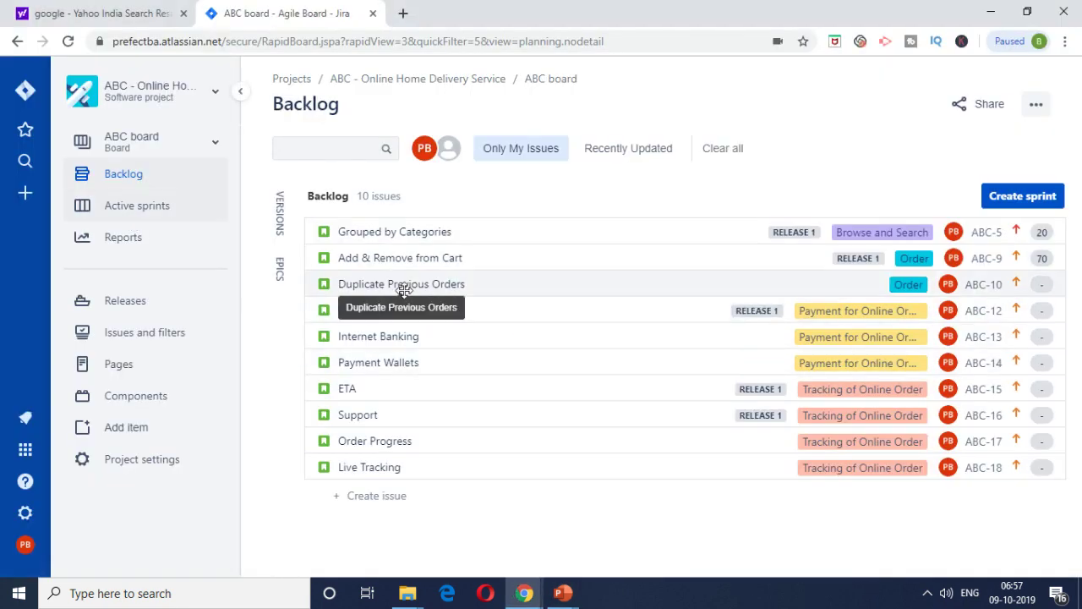
key("alt+Tab")
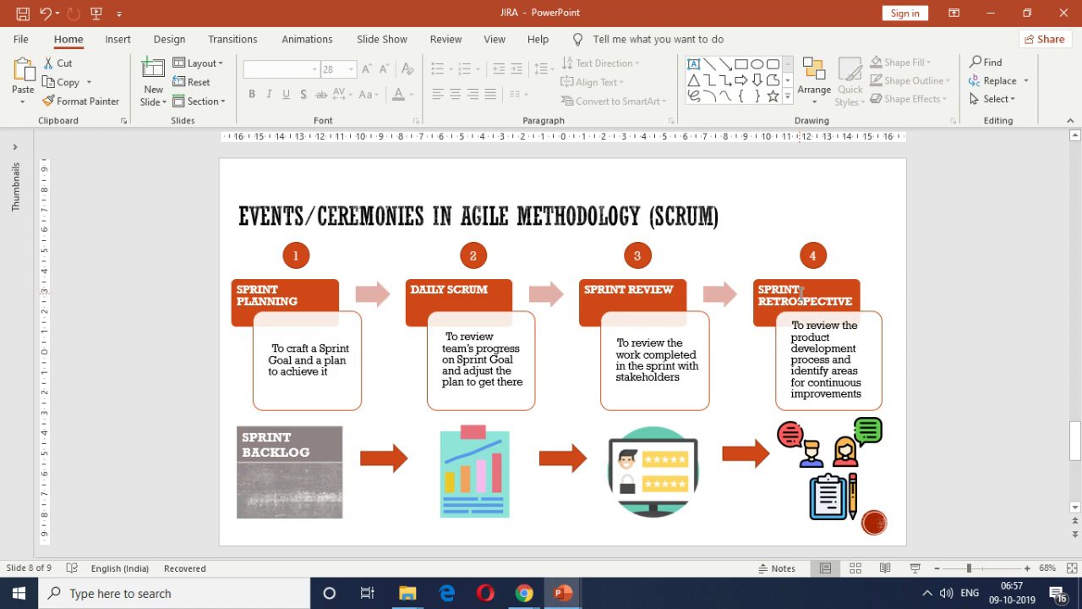
key("alt+Tab")
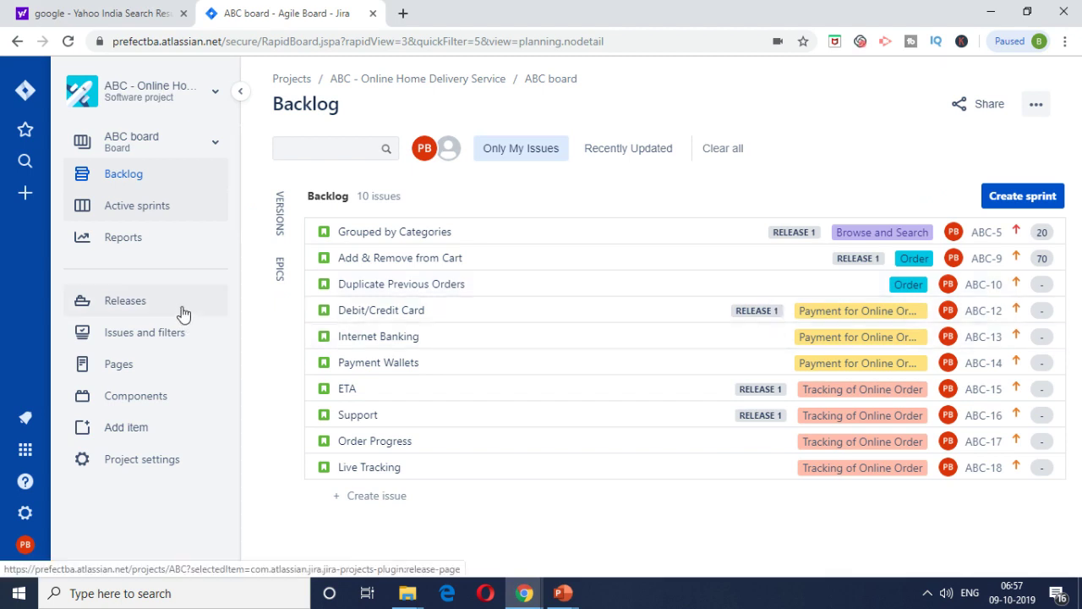
Create a new sprint in the backlog and move the Grouped by Categories and Add & Remove from Cart stories into it.
left_click(1009, 201)
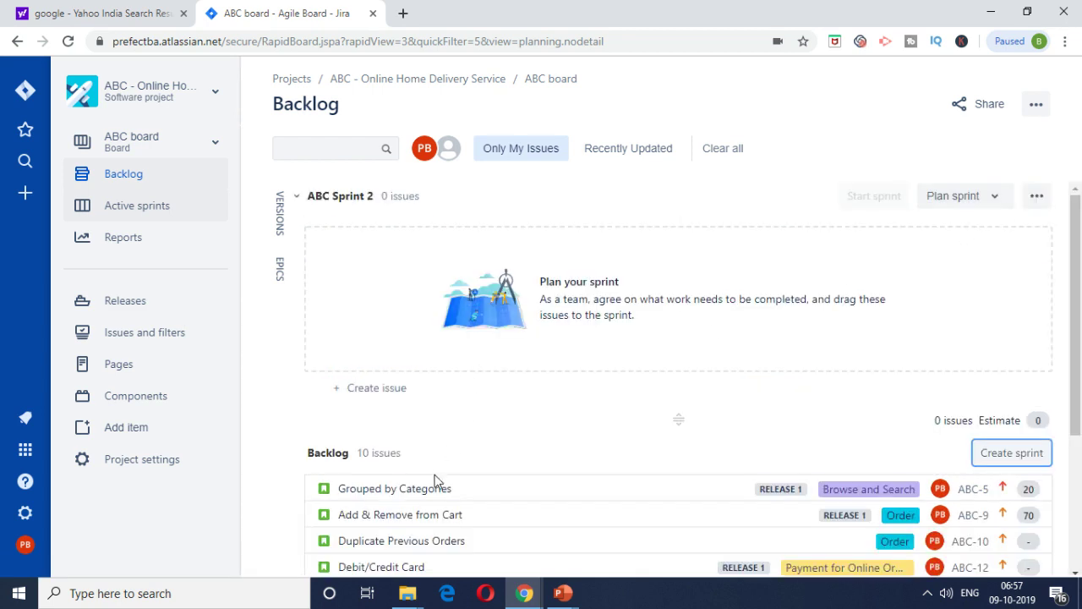
left_click_drag(429, 488, 474, 303)
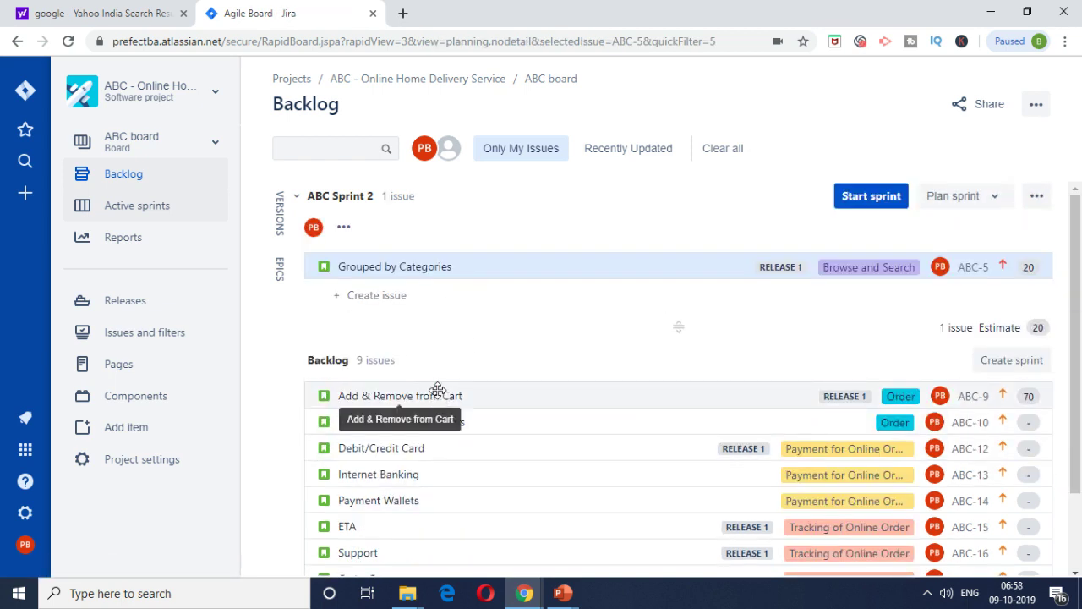
left_click_drag(431, 395, 431, 265)
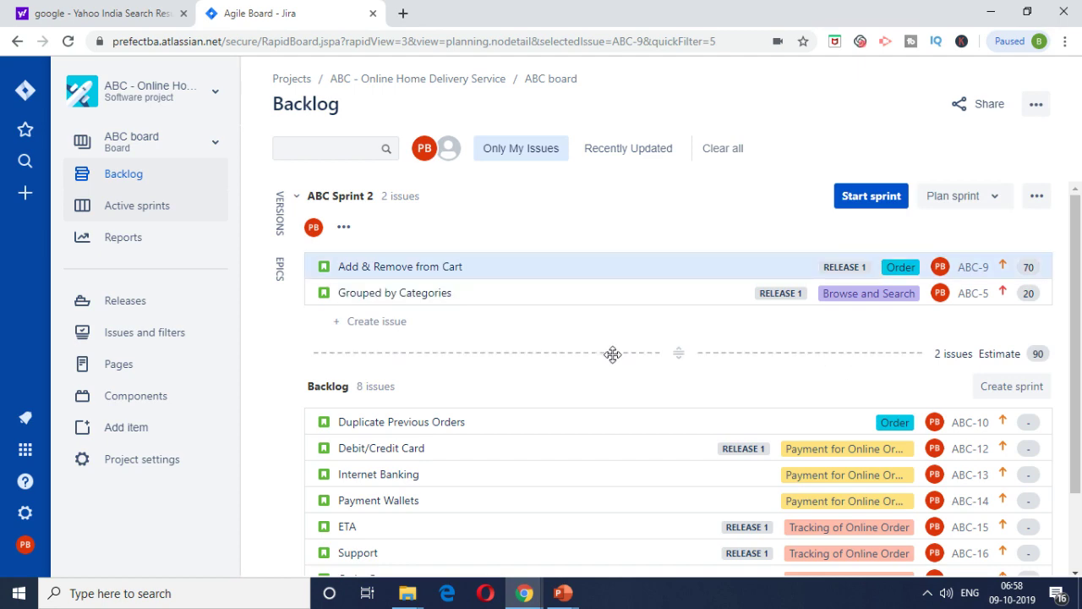
Start ABC Sprint 2 with a 2-week duration and review the stories remaining in the backlog.
left_click(871, 199)
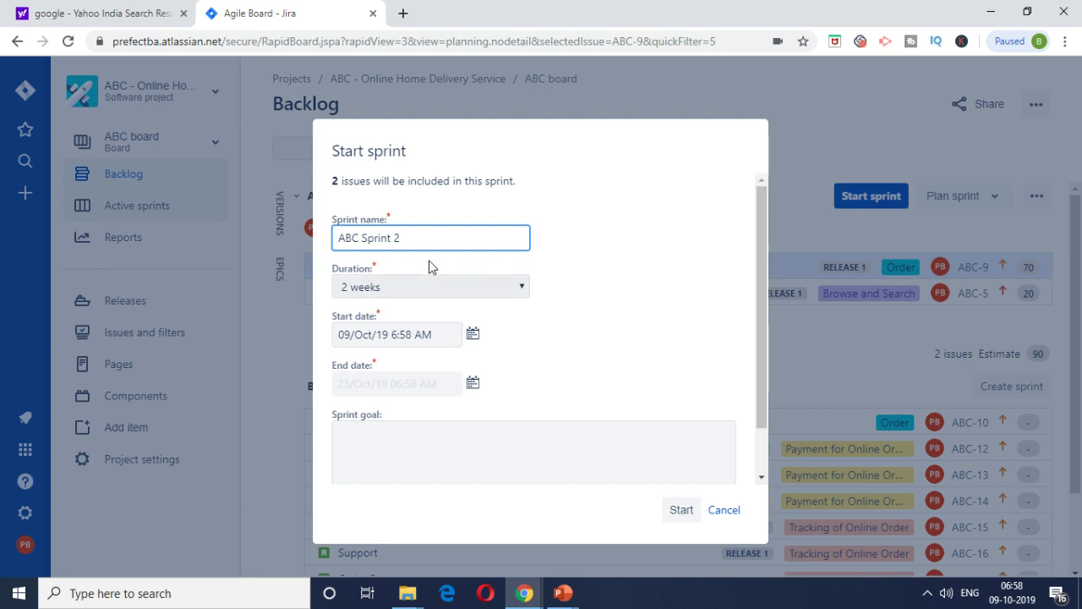
left_click(681, 511)
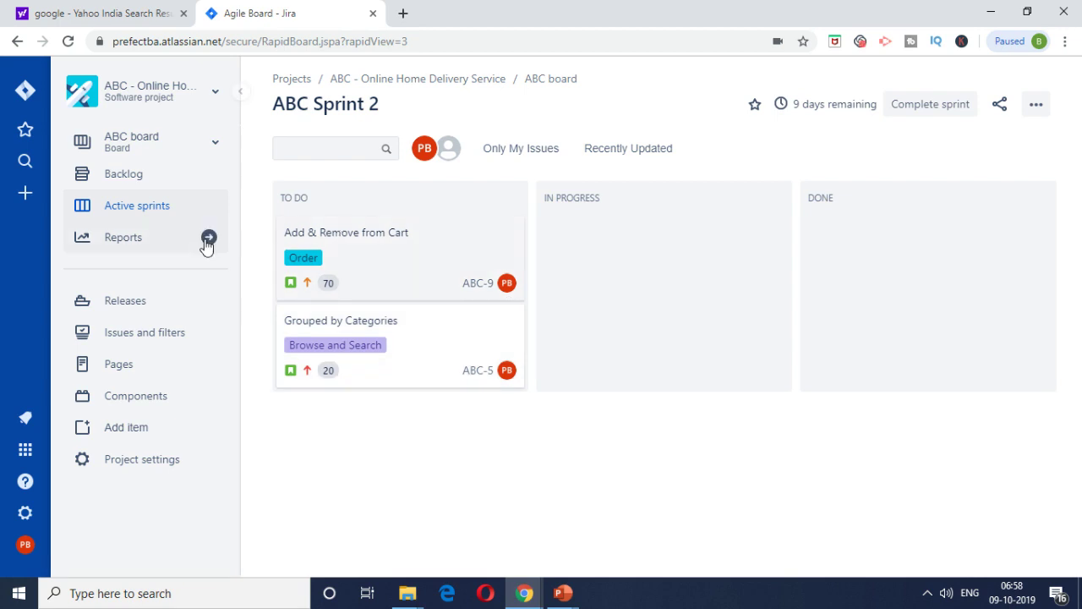
left_click(134, 184)
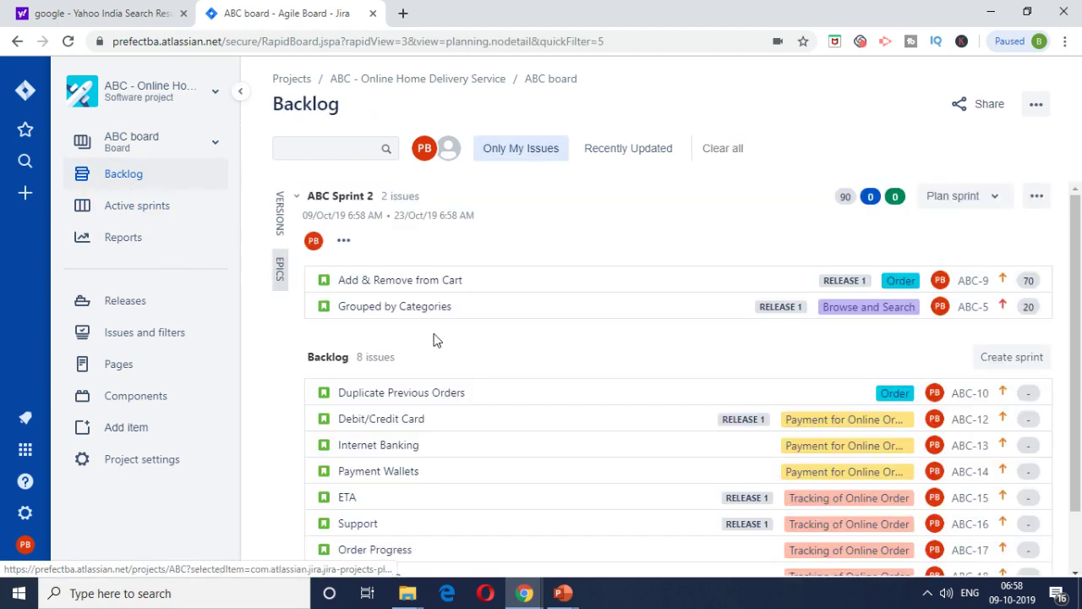
scroll(473, 340, "down", 2)
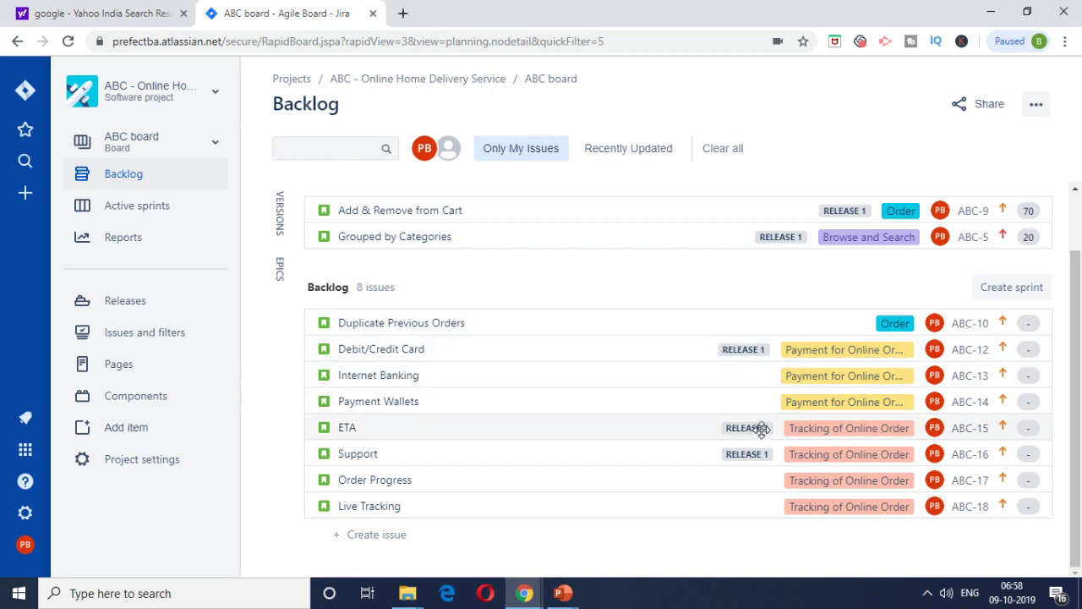
scroll(542, 362, "up", 1)
scroll(543, 361, "up", 1)
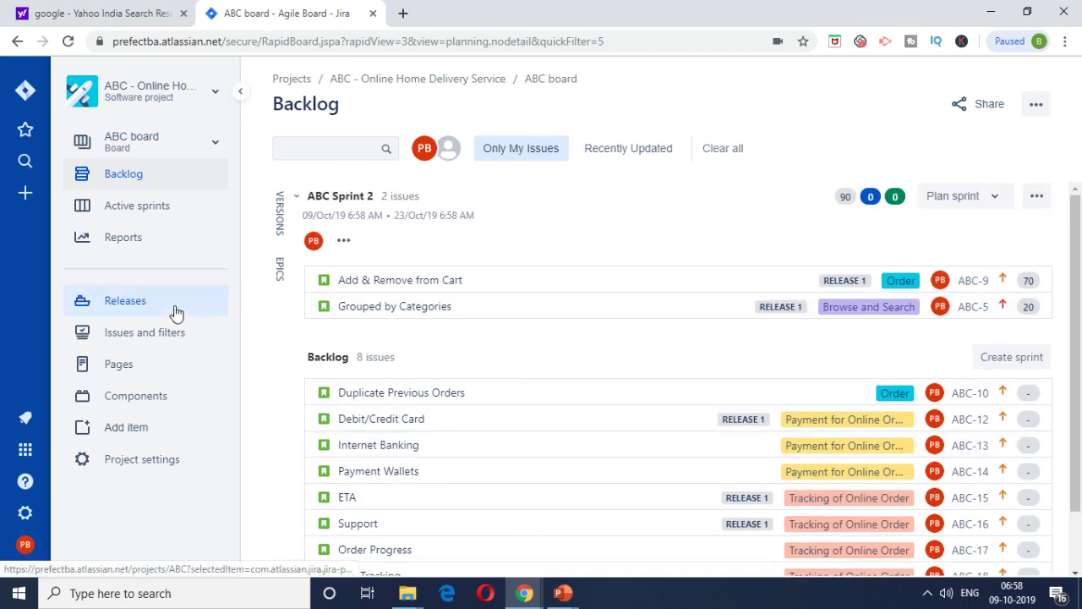
Check Release 1's progress on the project's releases page and compare it with the User Story Map slide in PowerPoint.
left_click(174, 310)
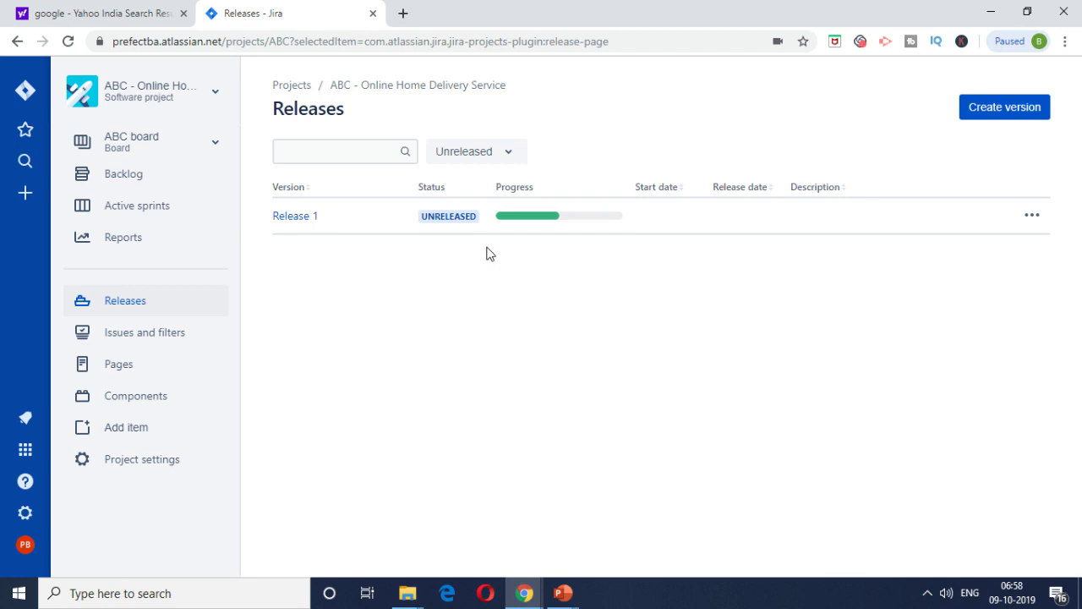
key("alt+Tab")
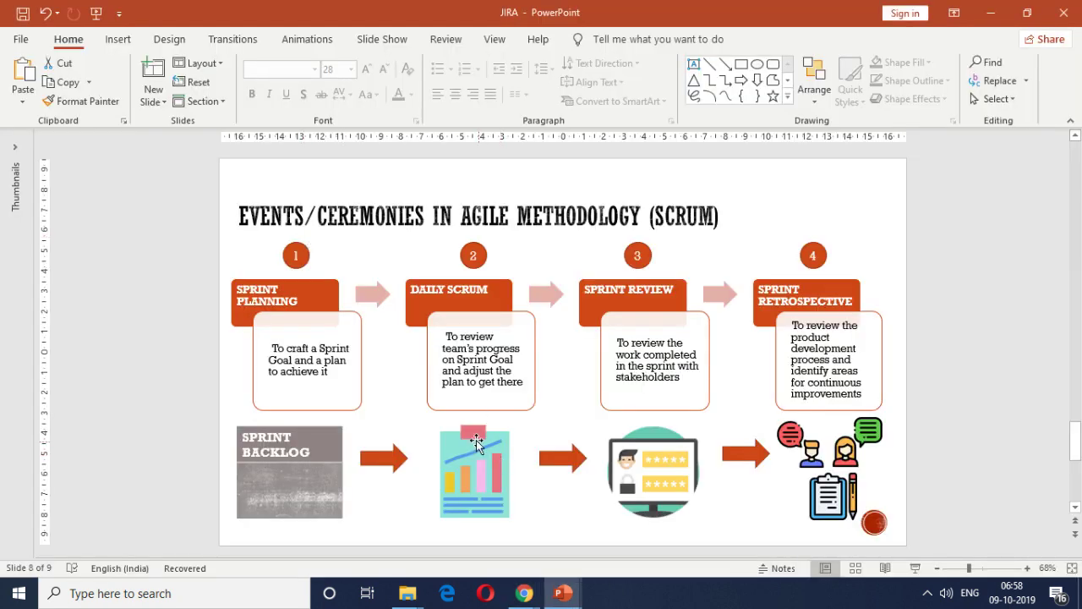
scroll(476, 442, "up", 2)
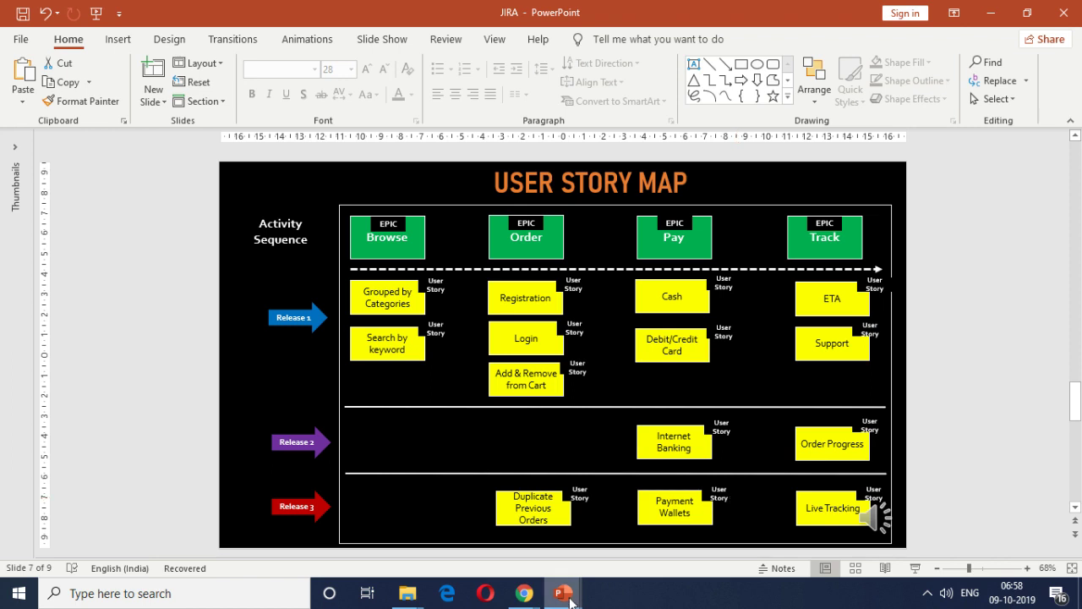
mouse_move(525, 595)
left_click(526, 549)
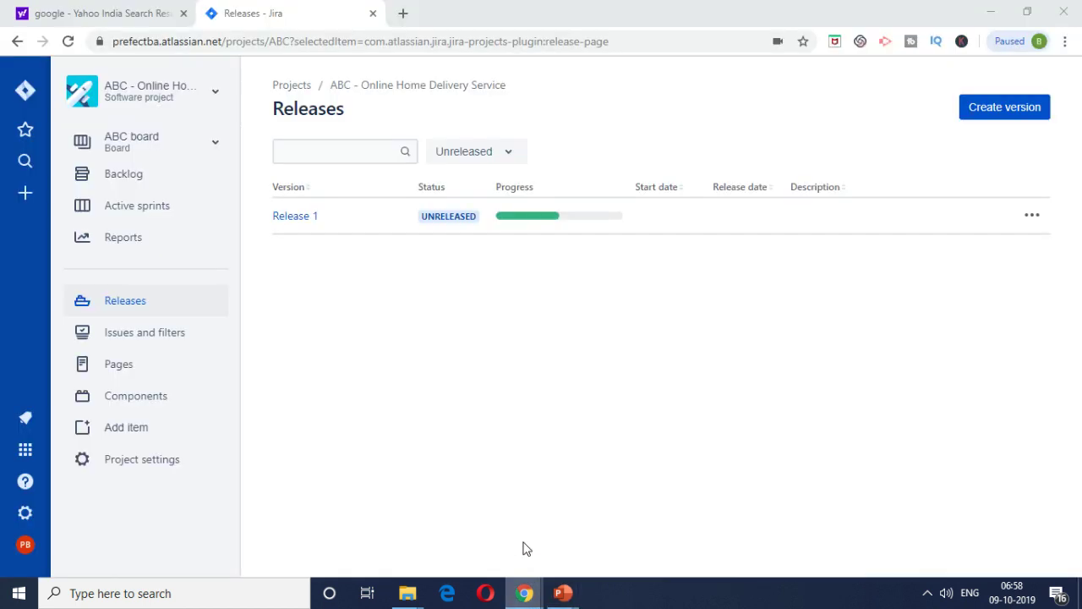